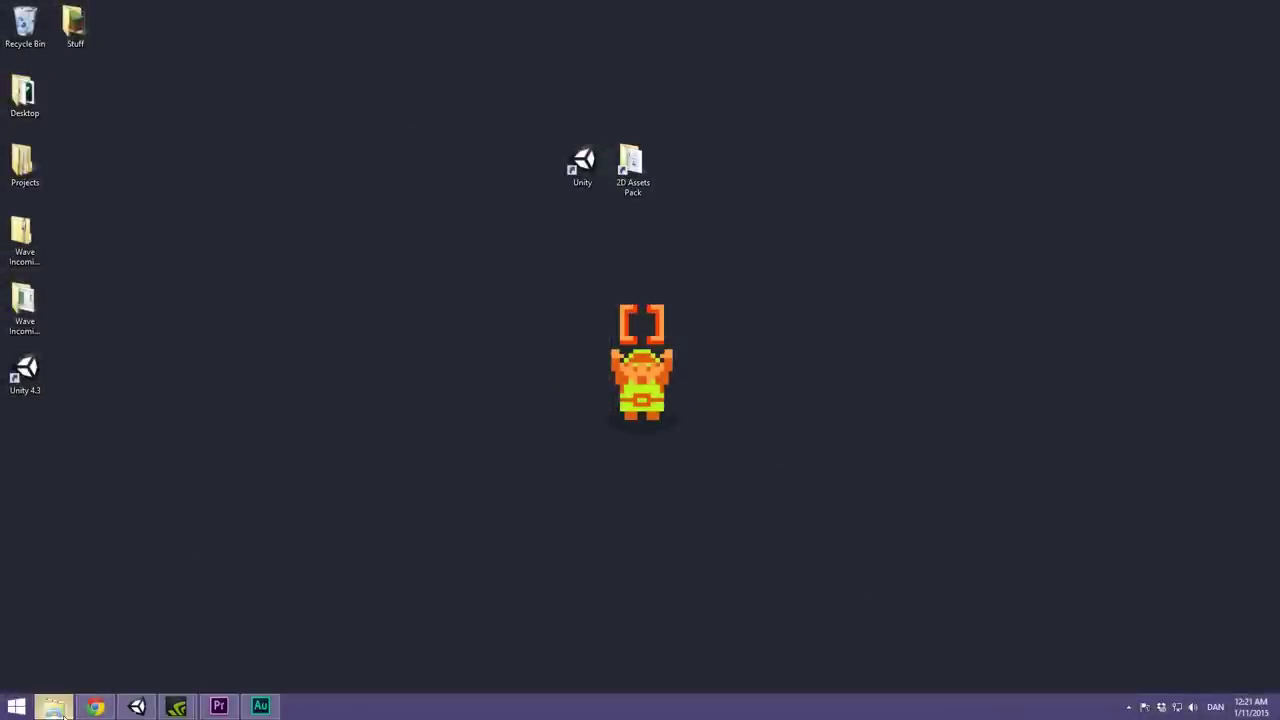
{"action": "left_click", "coordinate": [55, 707]}
{"action": "left_click", "coordinate": [995, 172]}
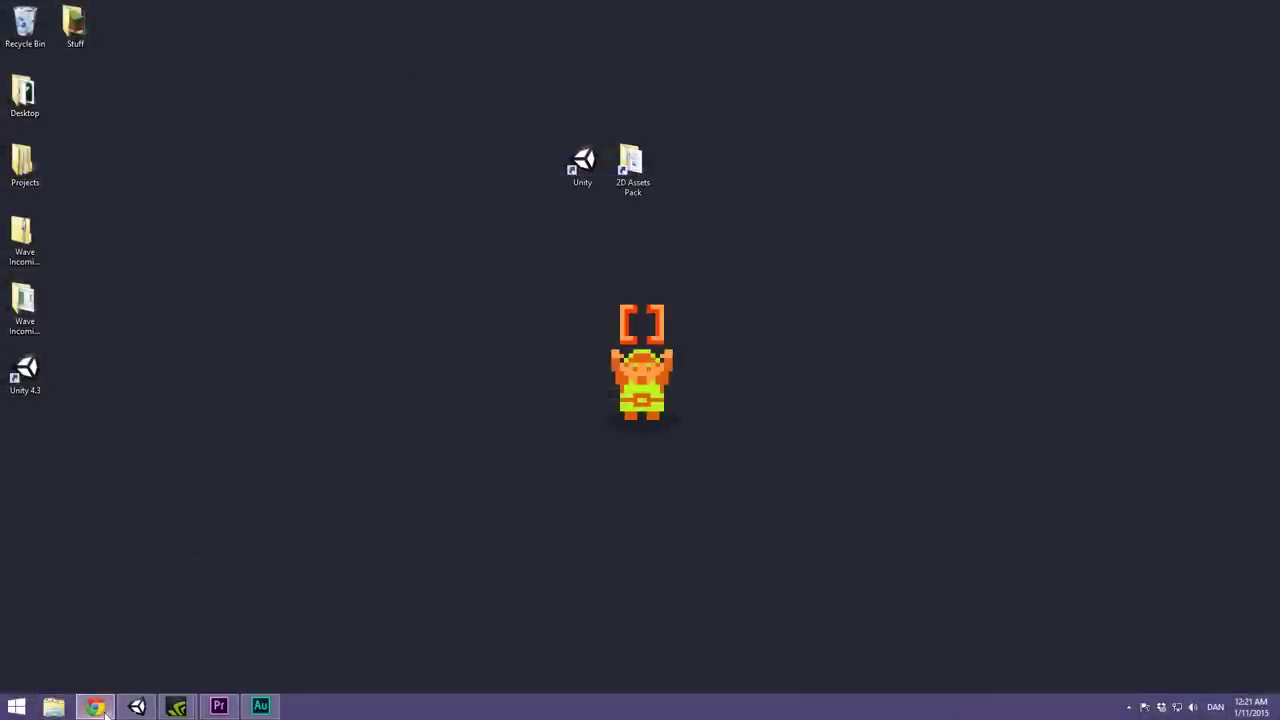
Switch to Chrome and look over the UPA Toolkit pages on the Unity Asset Store and GitHub.
{"action": "left_click", "coordinate": [104, 710]}
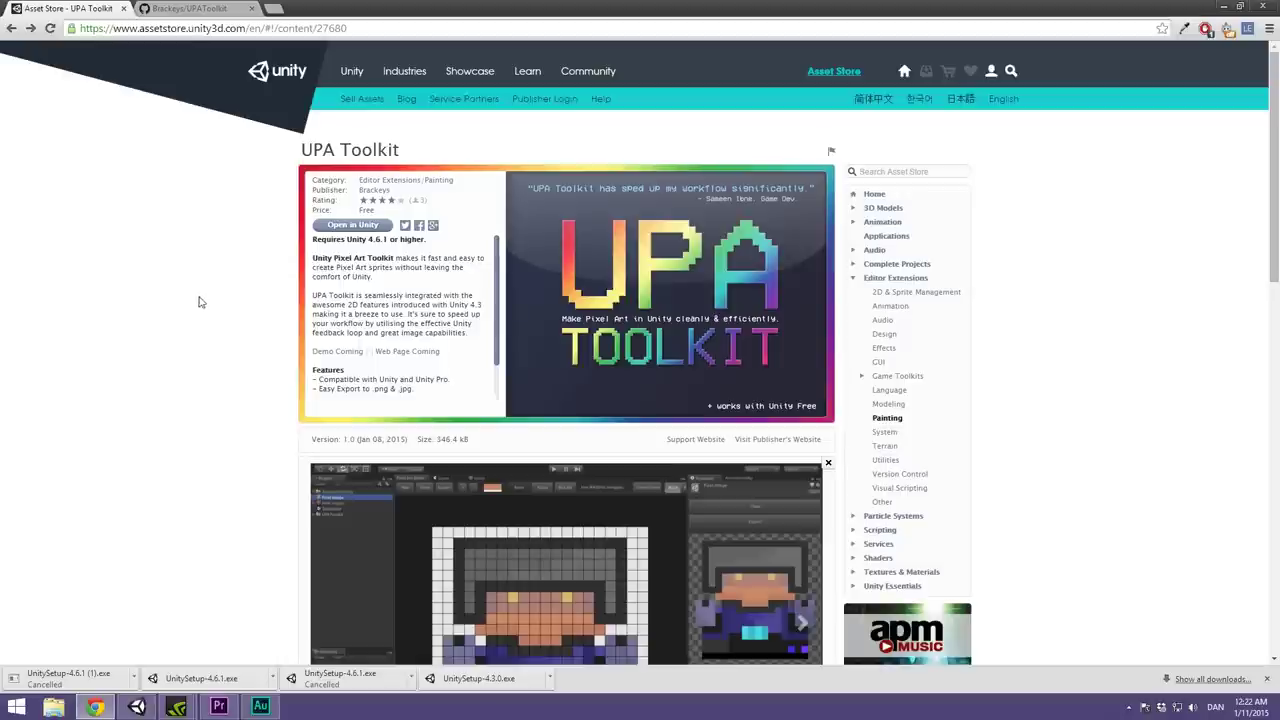
{"action": "left_click", "coordinate": [180, 12]}
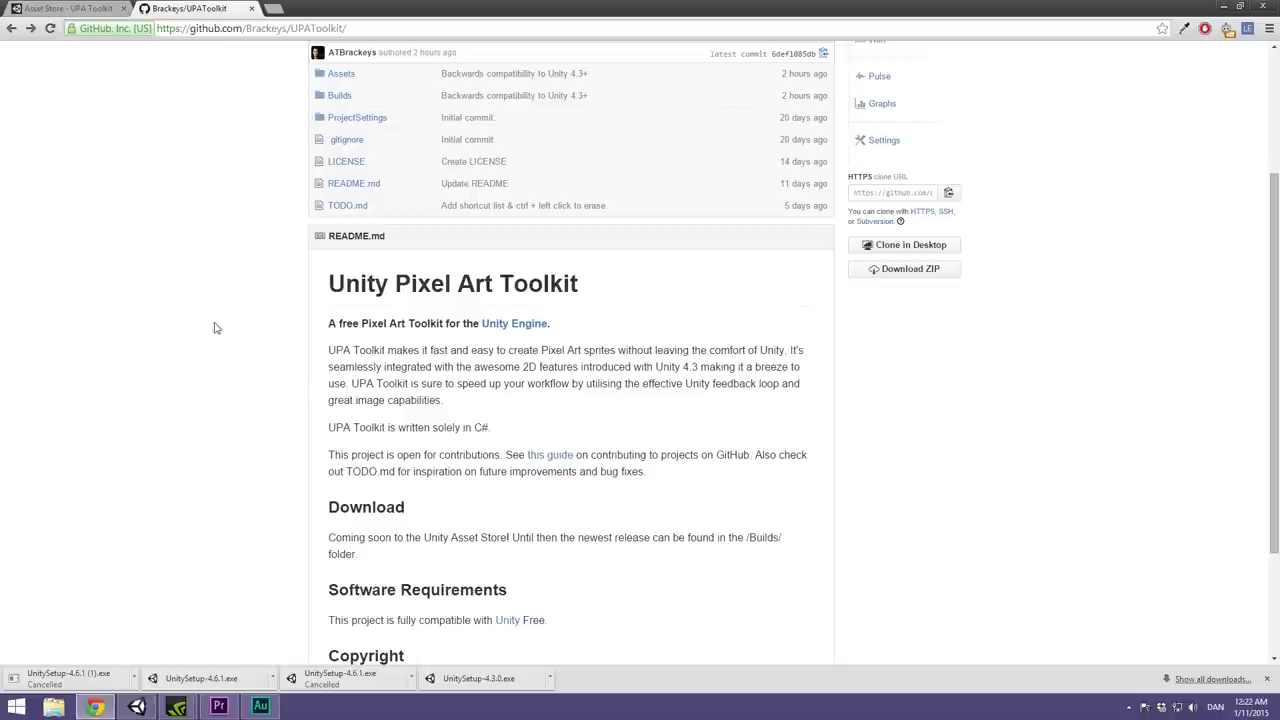
{"action": "scroll", "coordinate": [214, 326], "scroll_direction": "up", "scroll_amount": 2}
{"action": "left_click", "coordinate": [66, 10]}
{"action": "scroll", "coordinate": [200, 364], "scroll_direction": "down", "scroll_amount": 1}
{"action": "scroll", "coordinate": [196, 362], "scroll_direction": "down", "scroll_amount": 10}
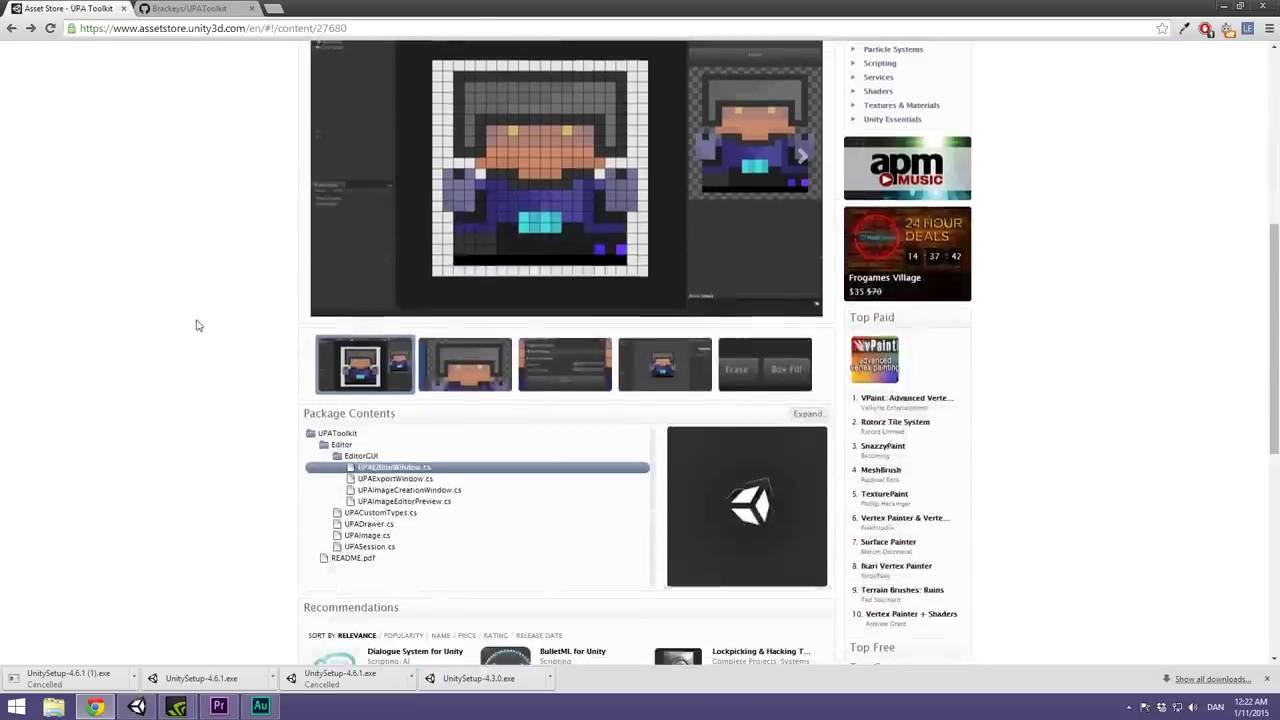
{"action": "scroll", "coordinate": [73, 313], "scroll_direction": "up", "scroll_amount": 12}
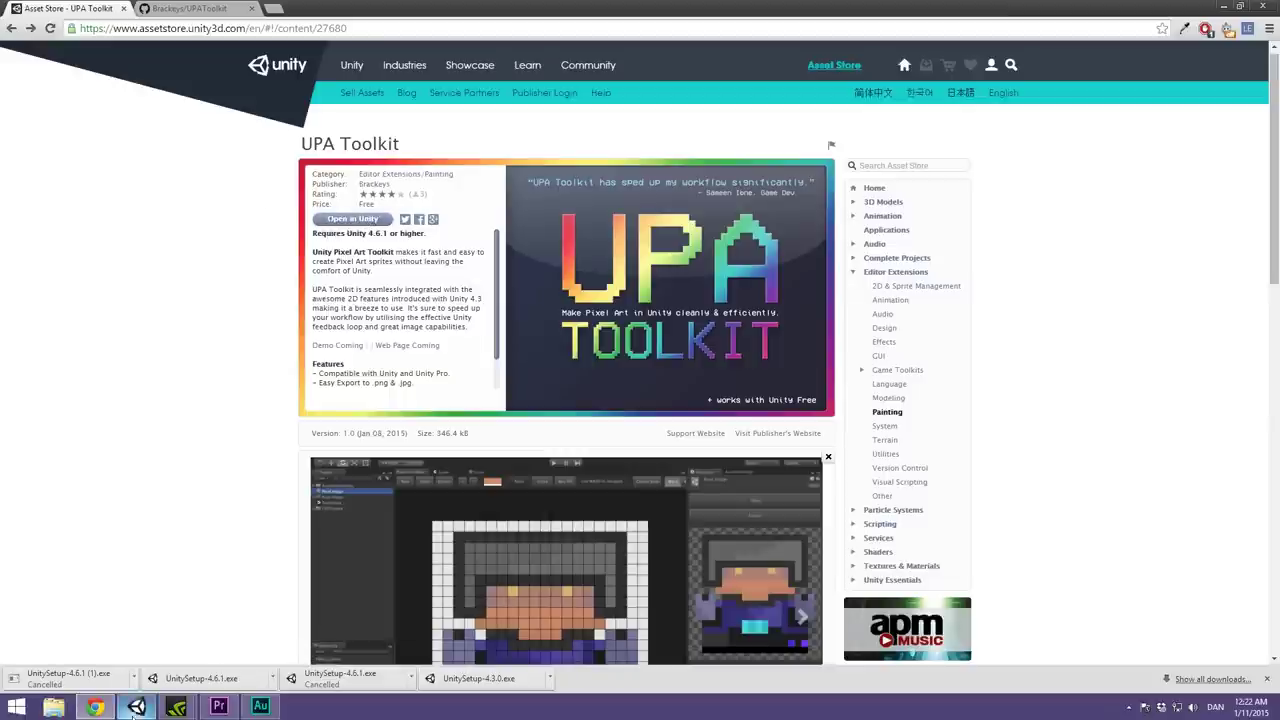
Switch to the Unity project and expand the UPAToolkit folder with its Editor and EditorGUI subfolders to inspect the contents.
{"action": "mouse_move", "coordinate": [136, 706]}
{"action": "left_click", "coordinate": [133, 578]}
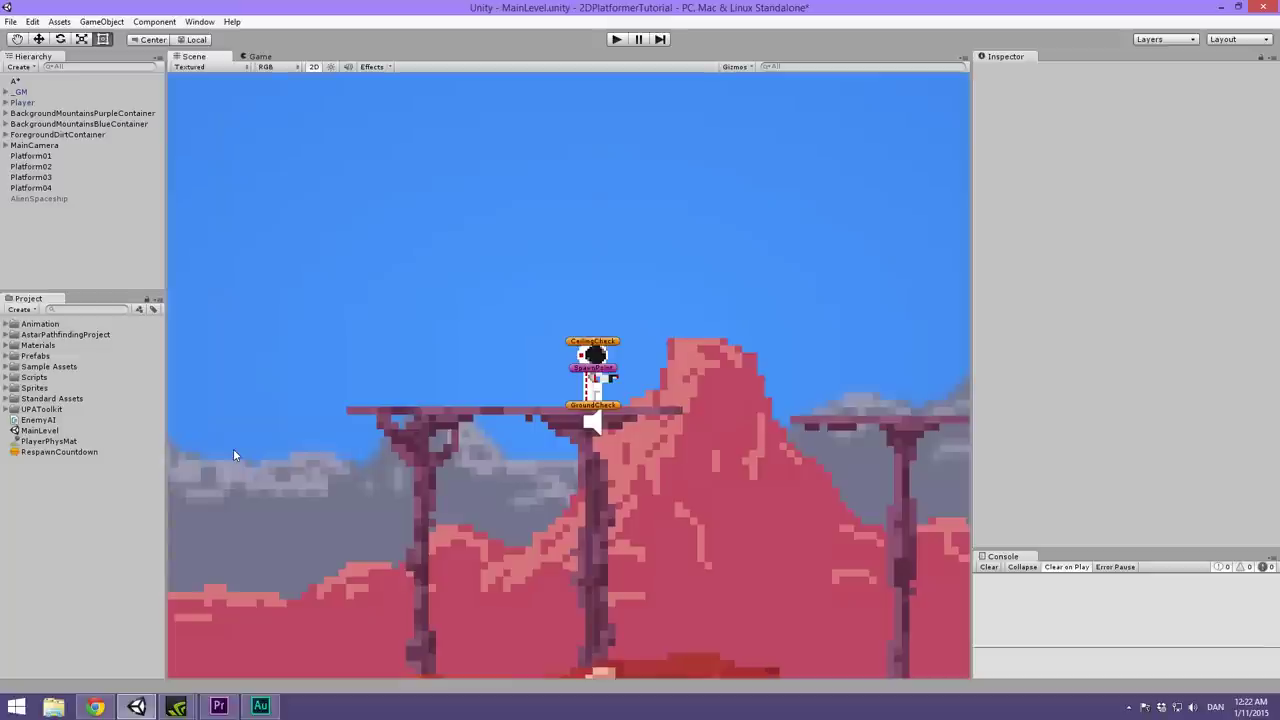
{"action": "left_click", "coordinate": [38, 410]}
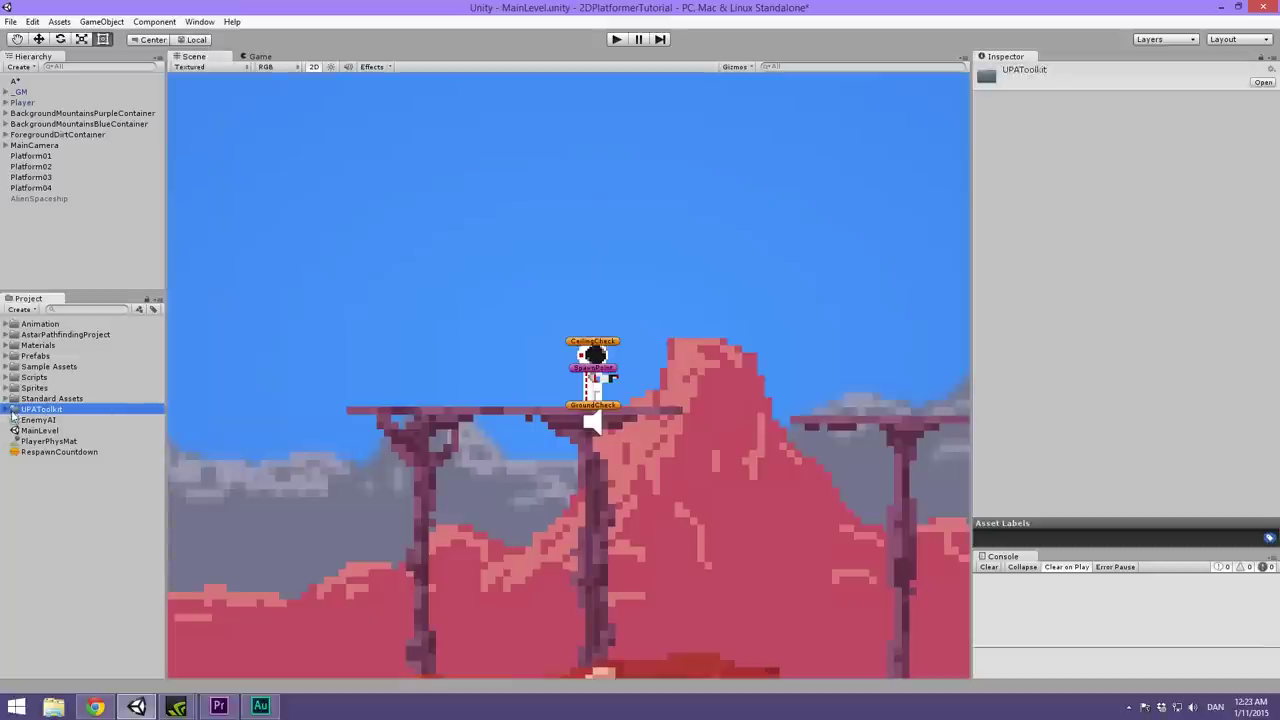
{"action": "left_click", "coordinate": [8, 411]}
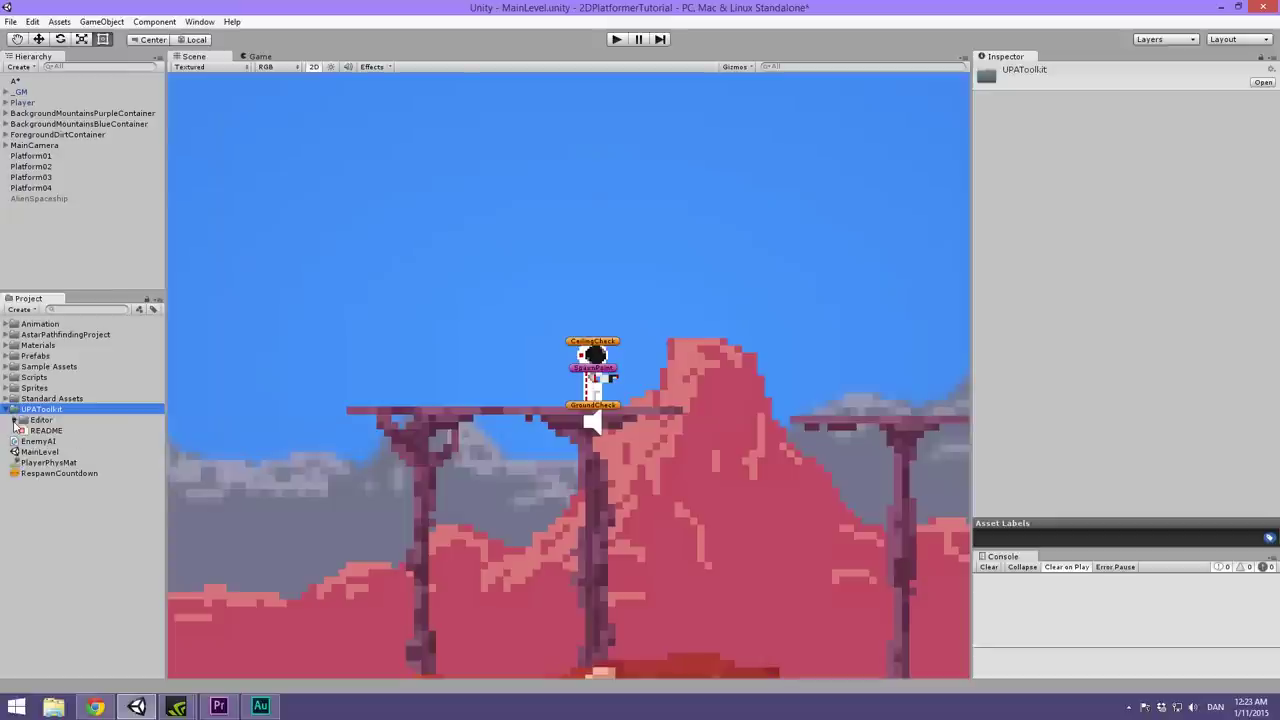
{"action": "left_click", "coordinate": [14, 421]}
{"action": "left_click", "coordinate": [54, 485]}
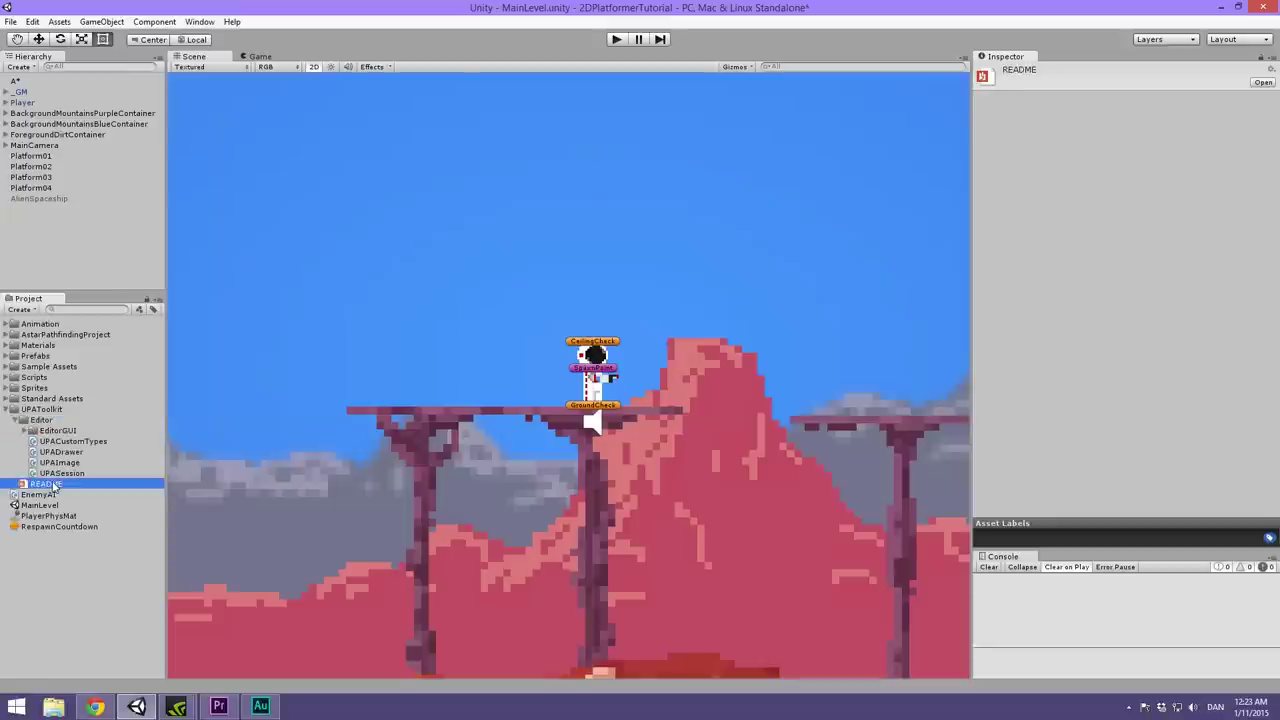
{"action": "left_click", "coordinate": [24, 430]}
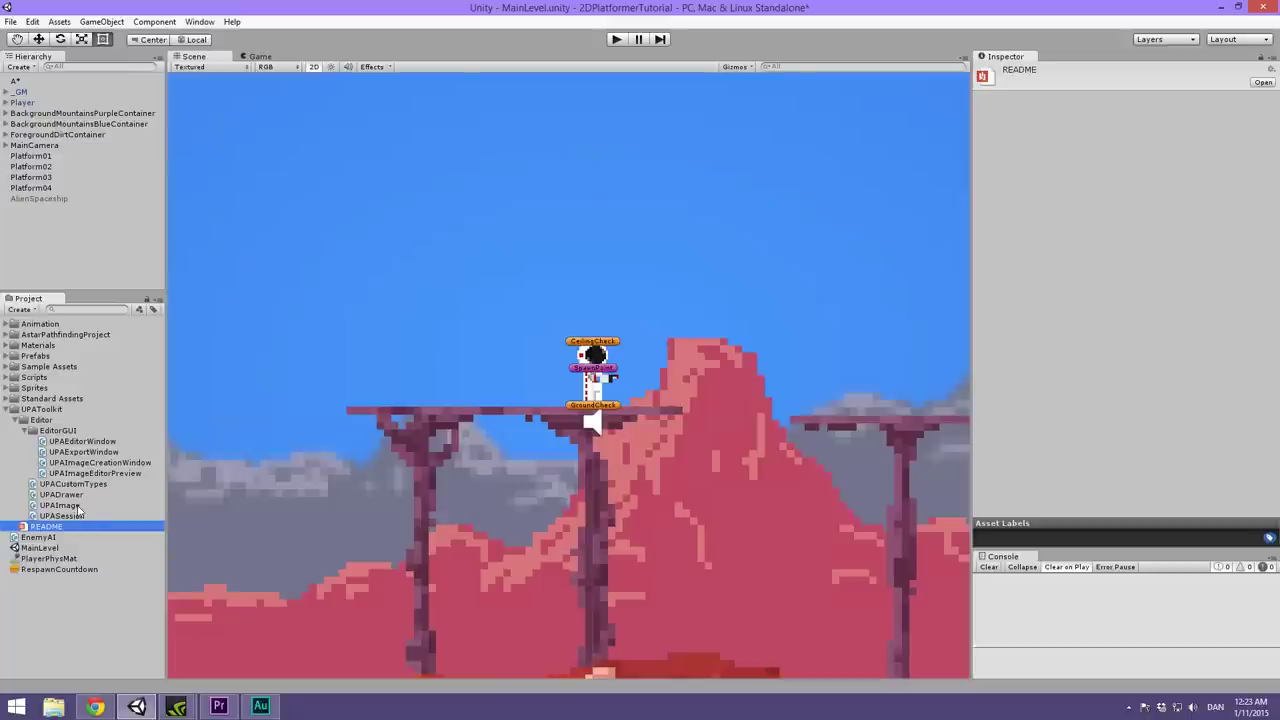
Collapse the EditorGUI, Editor and UPAToolkit folders and clear the selection.
{"action": "left_click", "coordinate": [24, 432]}
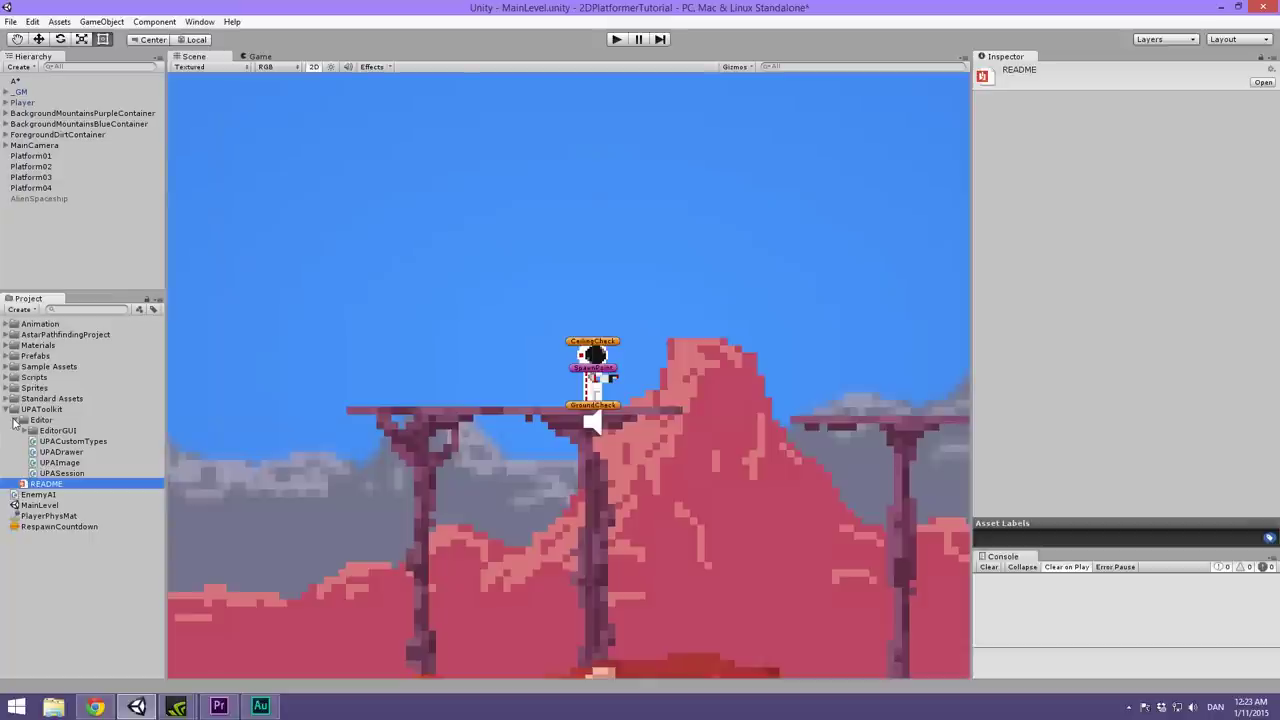
{"action": "left_click", "coordinate": [15, 420]}
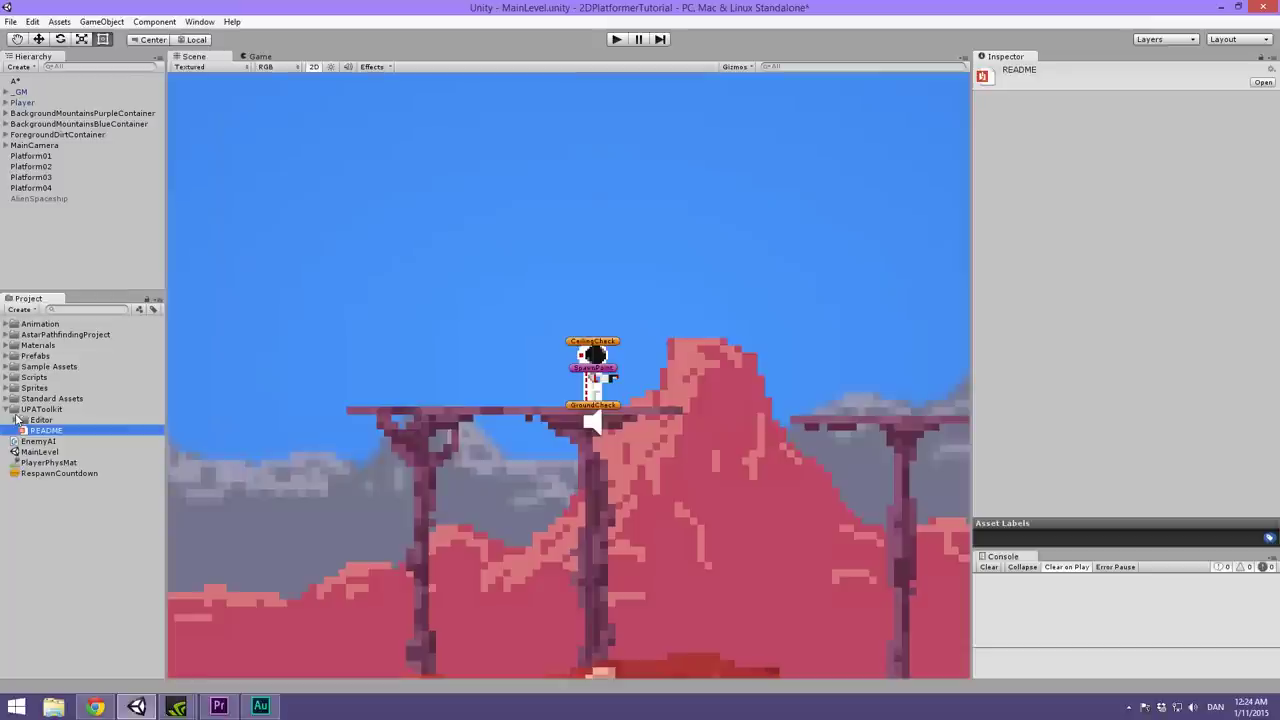
{"action": "left_click", "coordinate": [36, 411]}
{"action": "left_click", "coordinate": [5, 409]}
{"action": "left_click", "coordinate": [98, 193]}
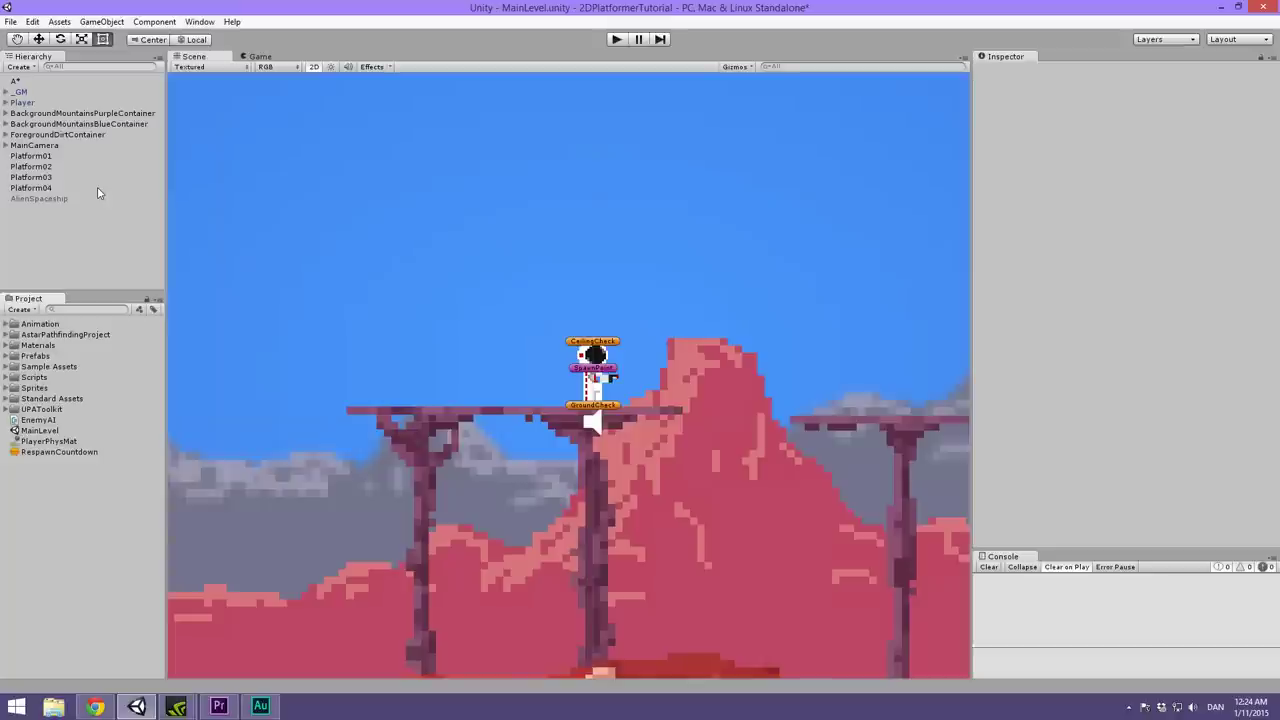
Open the Pixel Art Editor window and dock it ahead of the Scene view.
{"action": "left_click", "coordinate": [200, 22]}
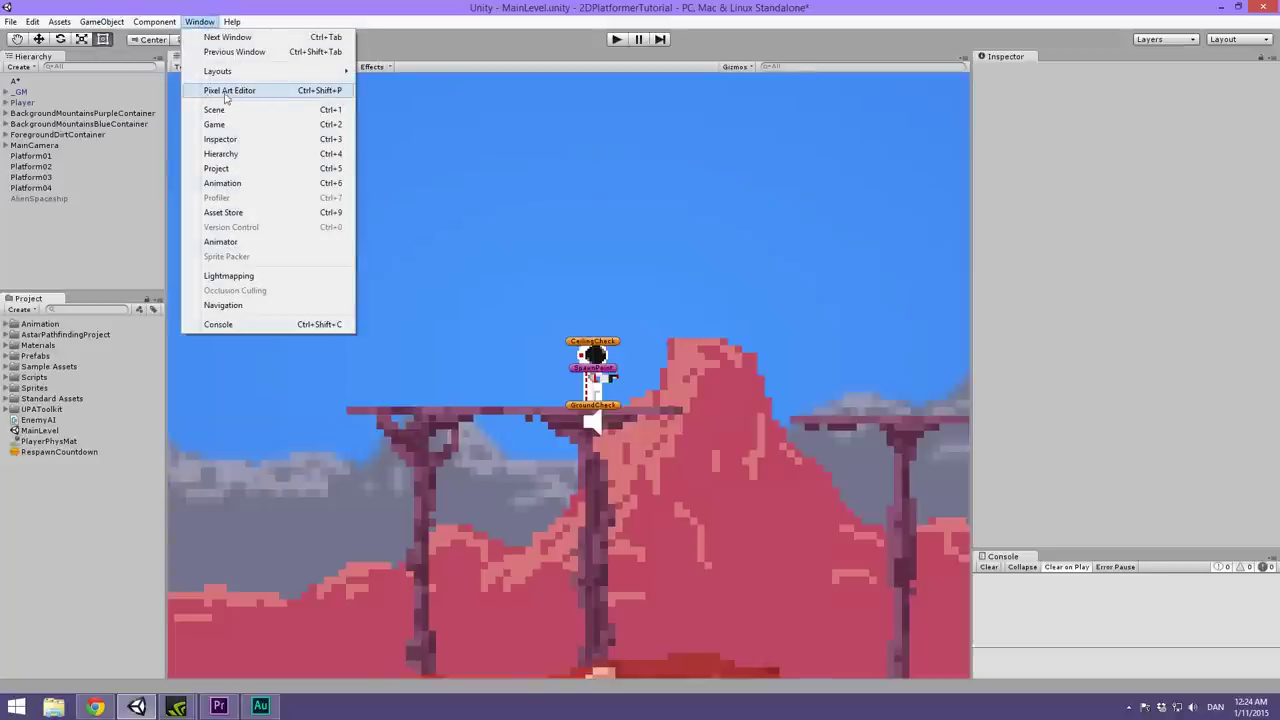
{"action": "left_click", "coordinate": [326, 91]}
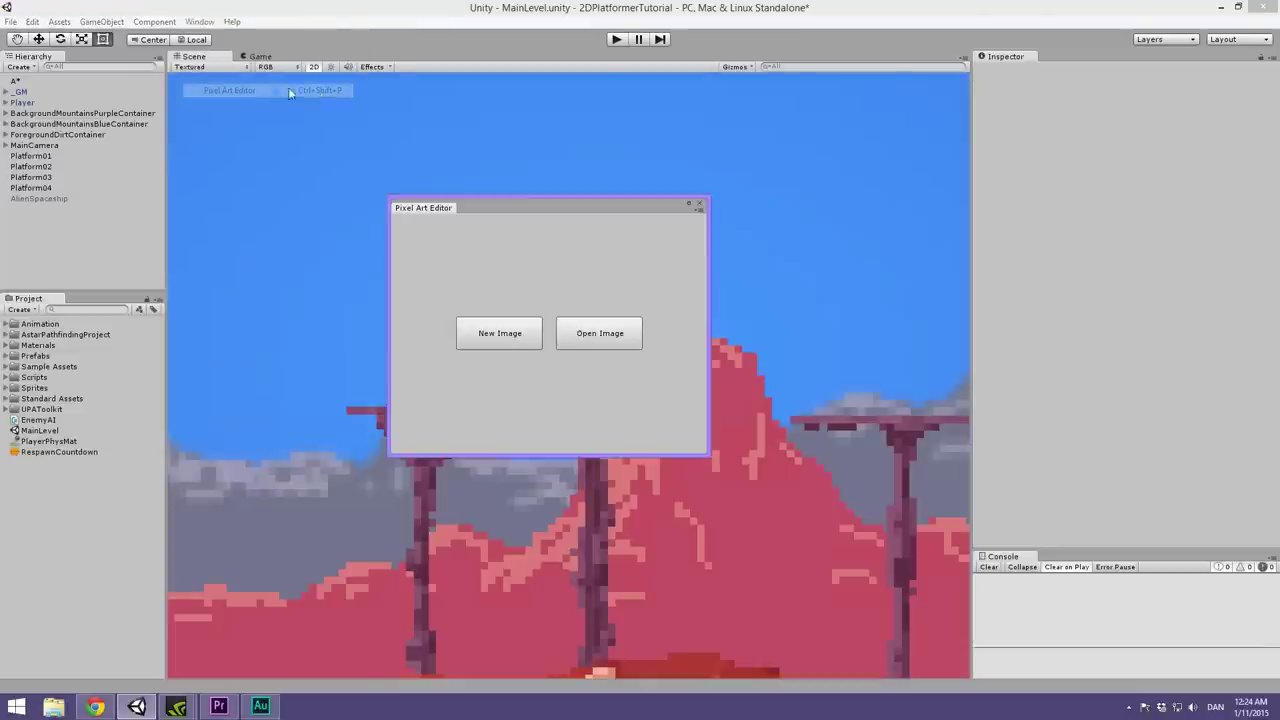
{"action": "mouse_move", "coordinate": [497, 207]}
{"action": "left_mouse_down"}
{"action": "mouse_move", "coordinate": [534, 200]}
{"action": "mouse_move", "coordinate": [509, 201]}
{"action": "left_mouse_up"}
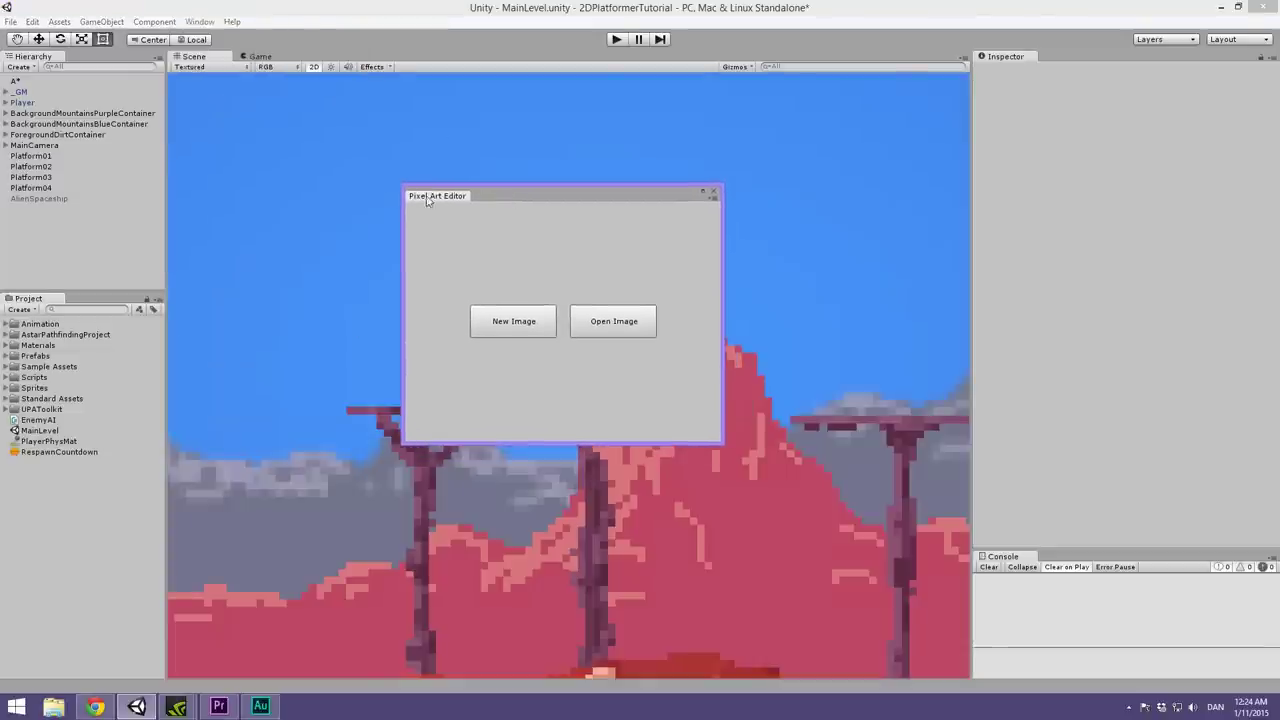
{"action": "left_click_drag", "start_coordinate": [430, 199], "coordinate": [180, 62]}
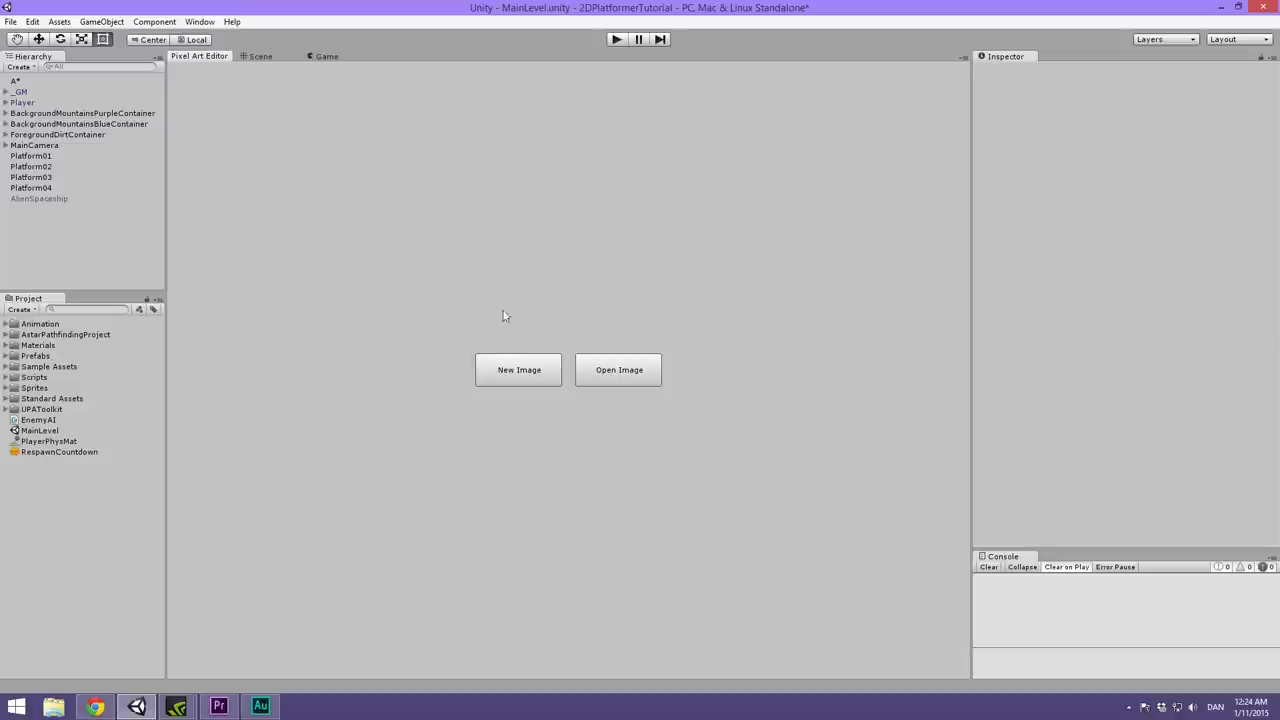
Create a new UPA image with a width and height of 16 pixels.
{"action": "left_click", "coordinate": [508, 380]}
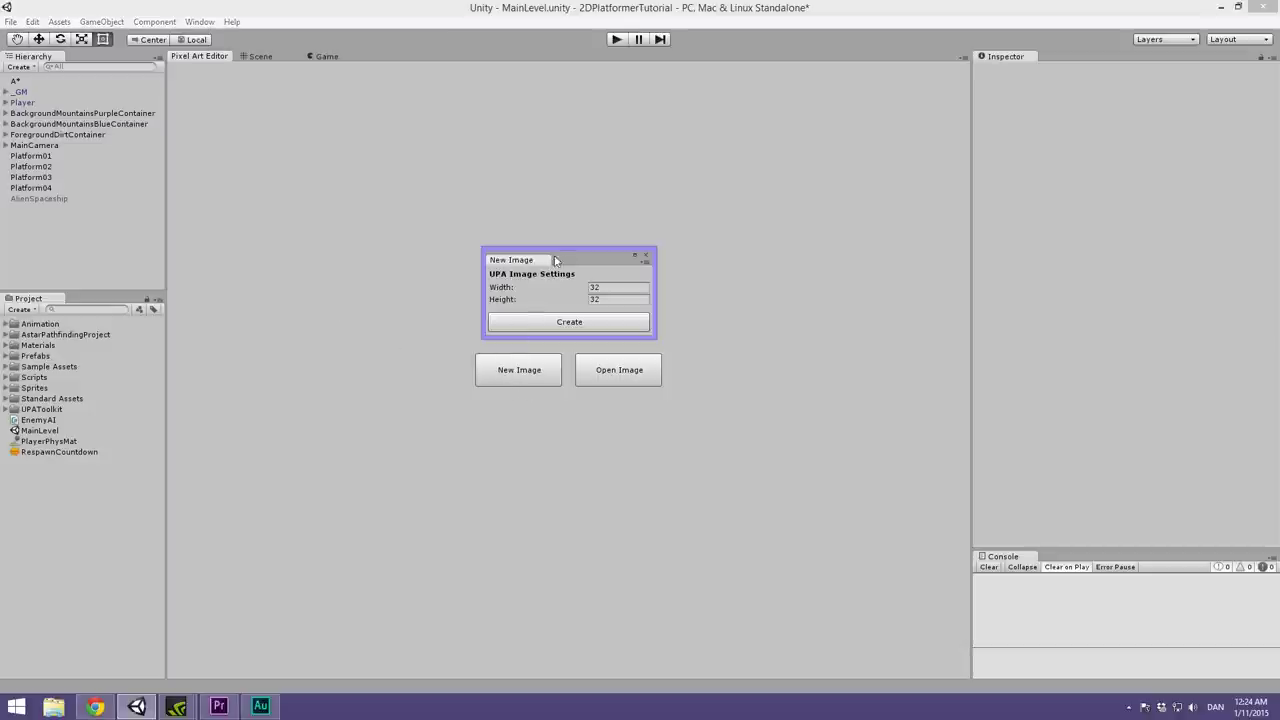
{"action": "left_click_drag", "start_coordinate": [574, 258], "coordinate": [530, 179]}
{"action": "left_click", "coordinate": [577, 205]}
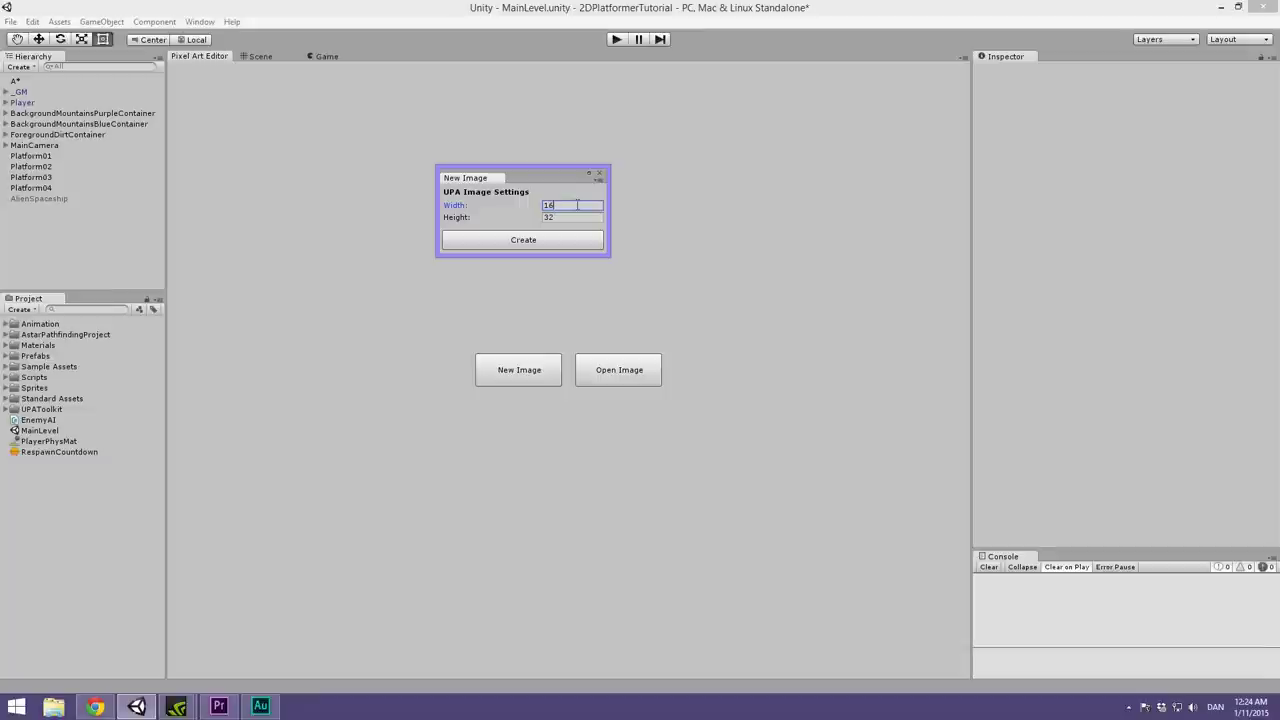
{"action": "key", "text": "Tab"}
{"action": "left_click", "coordinate": [530, 240]}
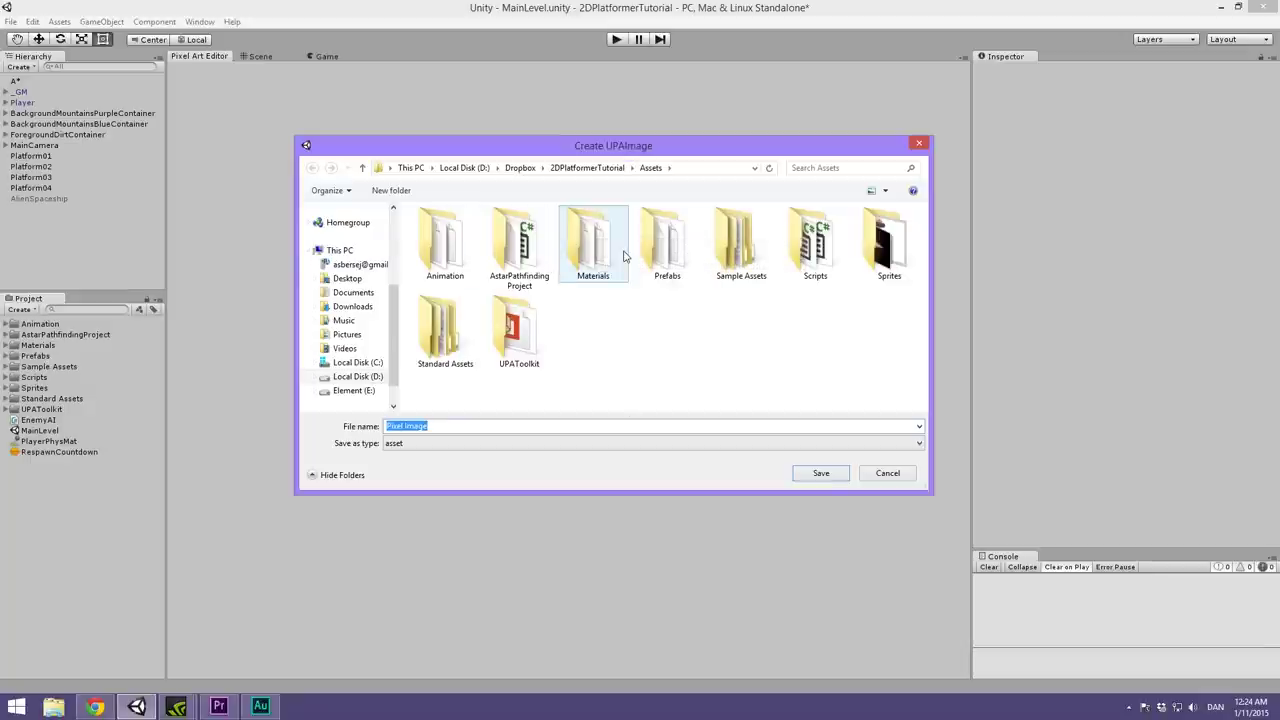
Save the new image asset as Mushroom in the project's Assets folder.
{"action": "key", "text": "BackSpace"}
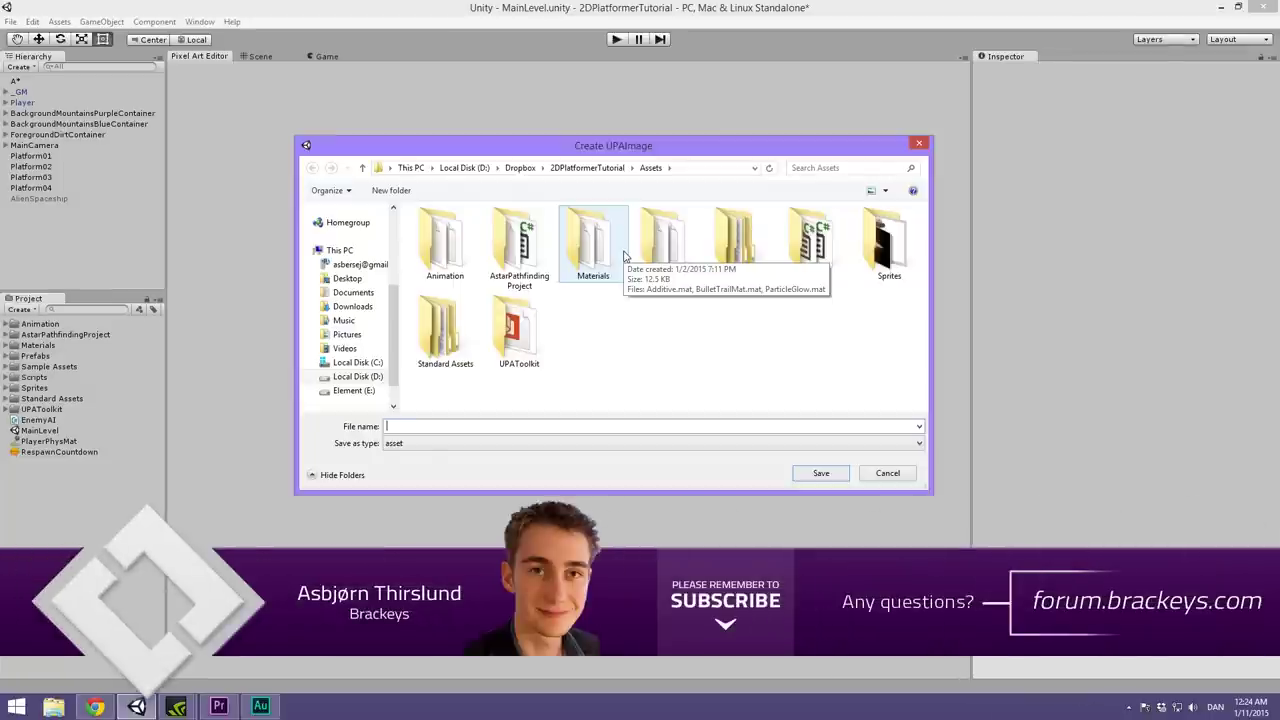
{"action": "type", "text": "Mushroom"}
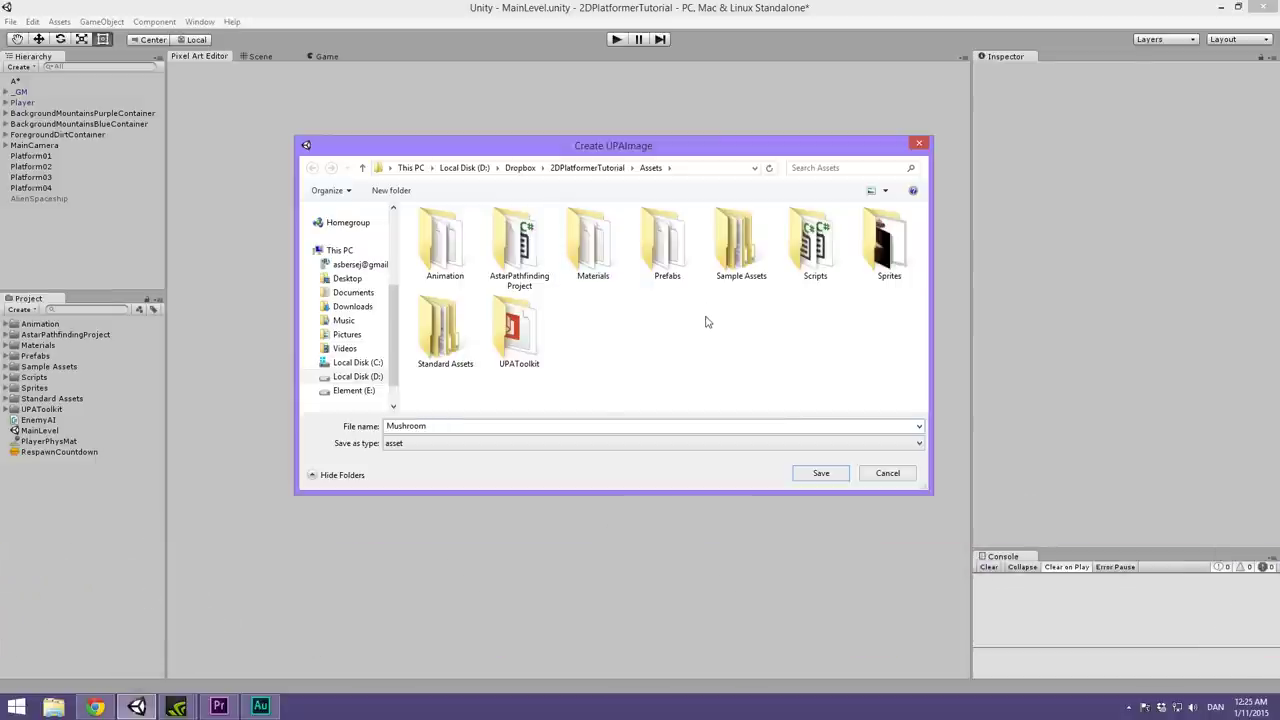
{"action": "left_click", "coordinate": [821, 474]}
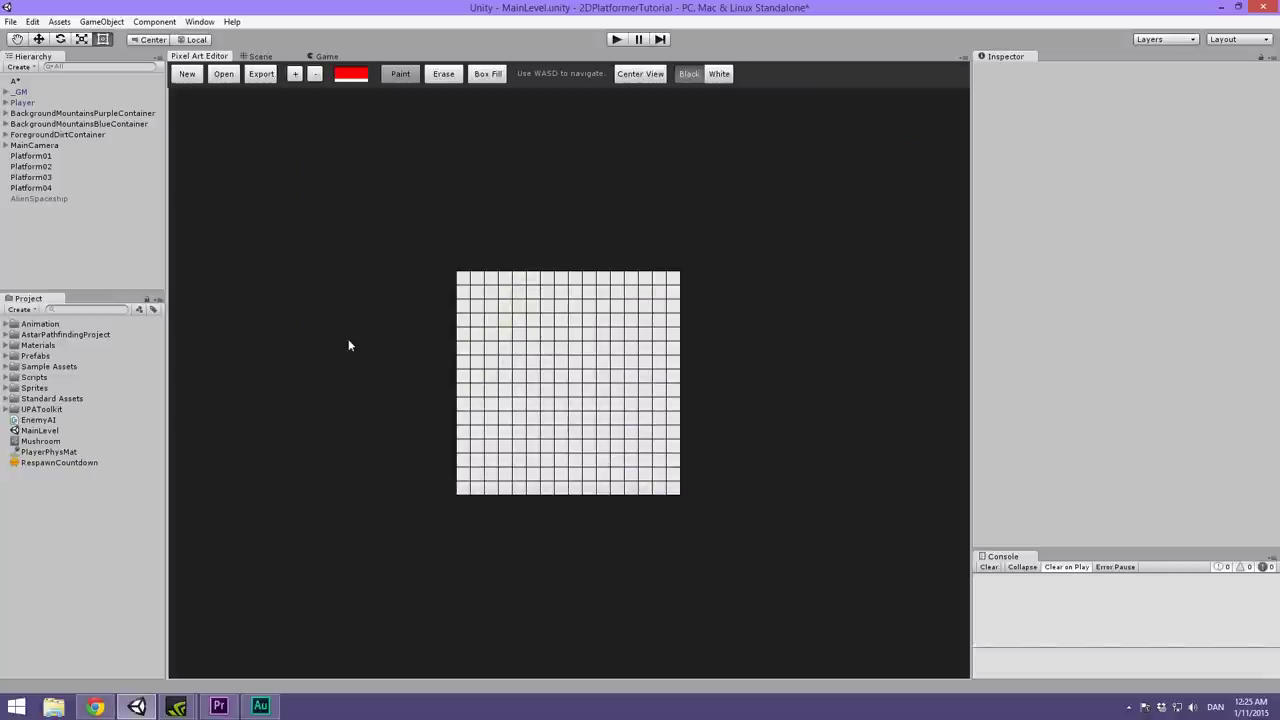
Test zooming the blank pixel canvas in and out, leaving it enlarged.
{"action": "scroll", "coordinate": [370, 340], "scroll_direction": "up", "scroll_amount": 2}
{"action": "scroll", "coordinate": [374, 340], "scroll_direction": "up", "scroll_amount": 2}
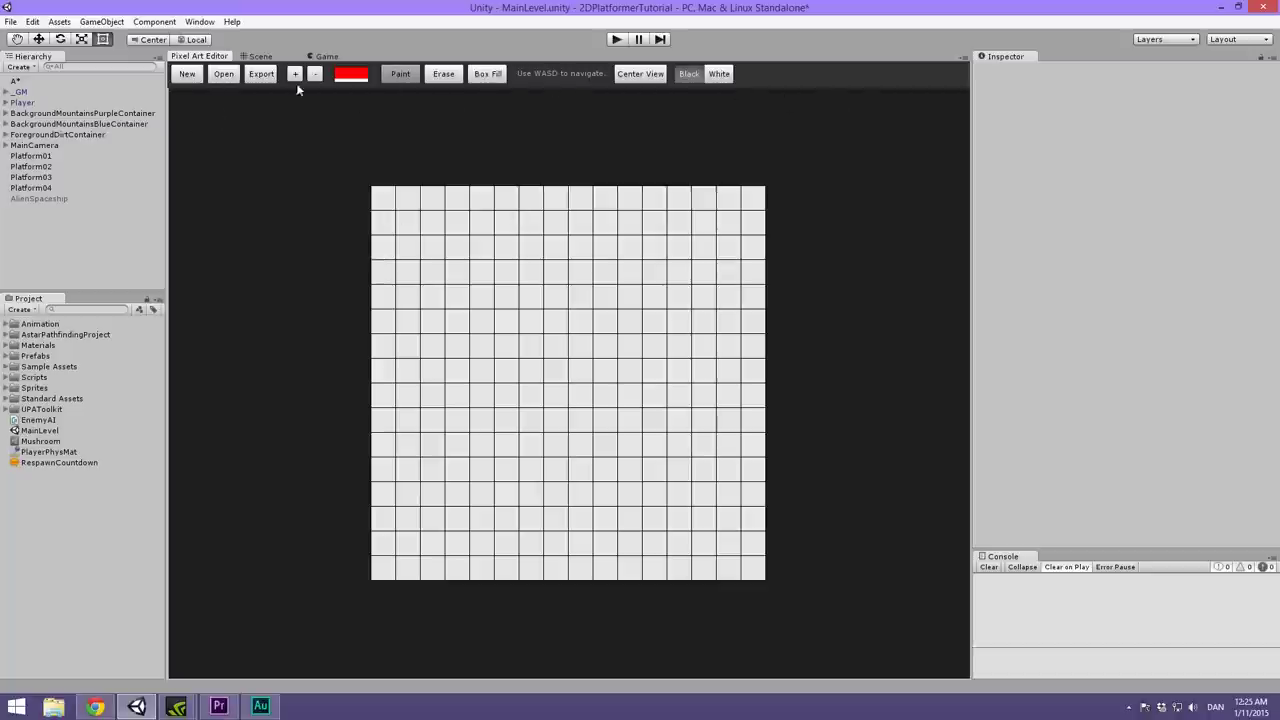
{"action": "scroll", "coordinate": [543, 289], "scroll_direction": "down", "scroll_amount": 3}
{"action": "scroll", "coordinate": [566, 300], "scroll_direction": "up", "scroll_amount": 5}
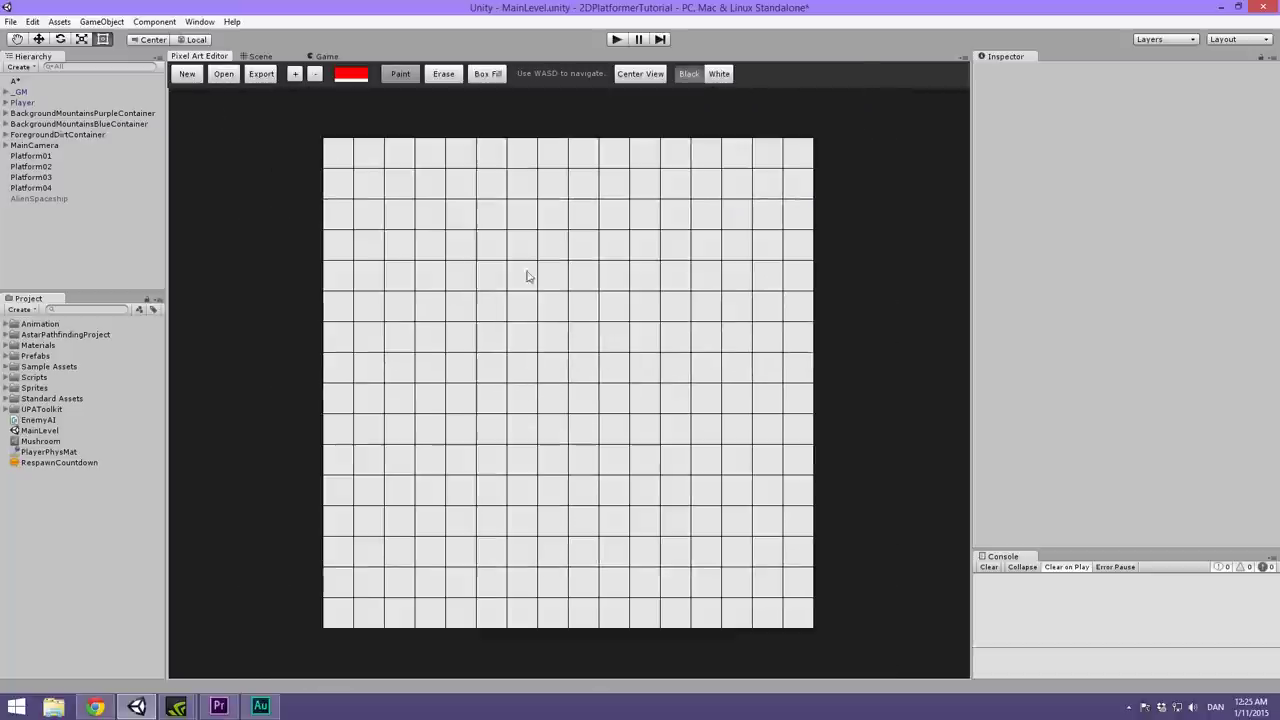
{"action": "left_click", "coordinate": [294, 74]}
{"action": "left_click", "coordinate": [315, 74]}
{"action": "left_click", "coordinate": [295, 74]}
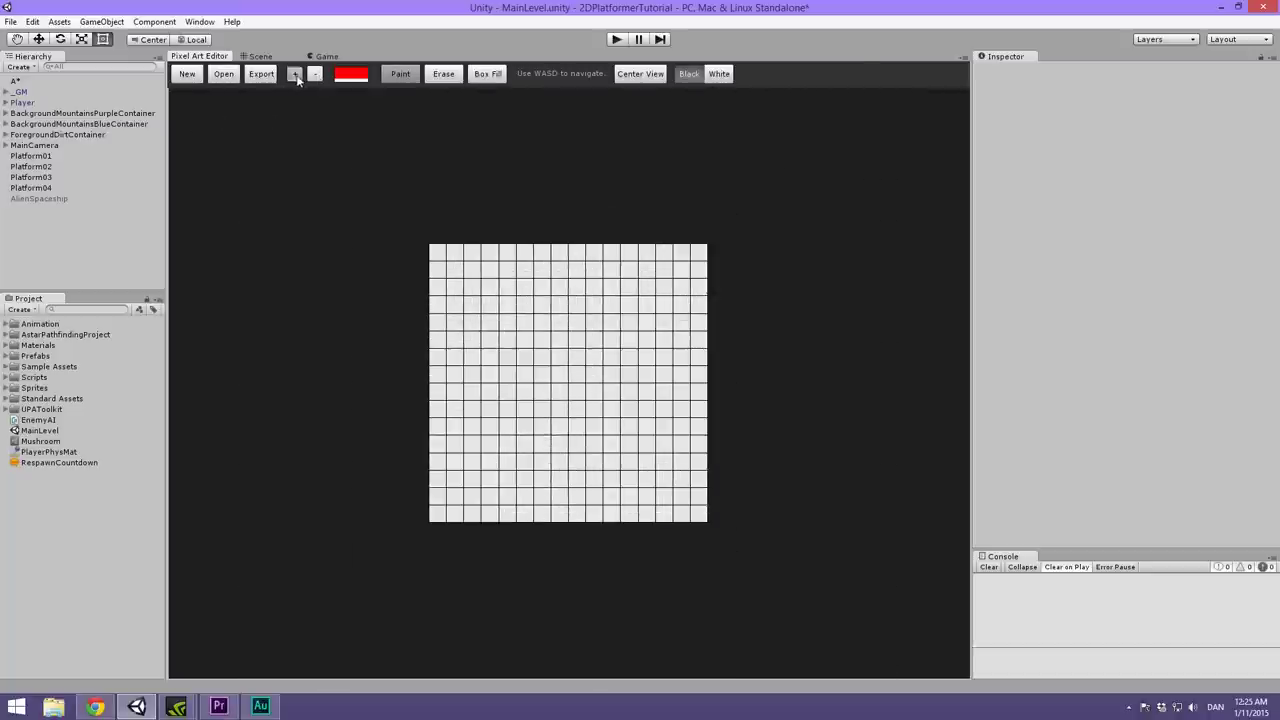
{"action": "left_click", "coordinate": [297, 74]}
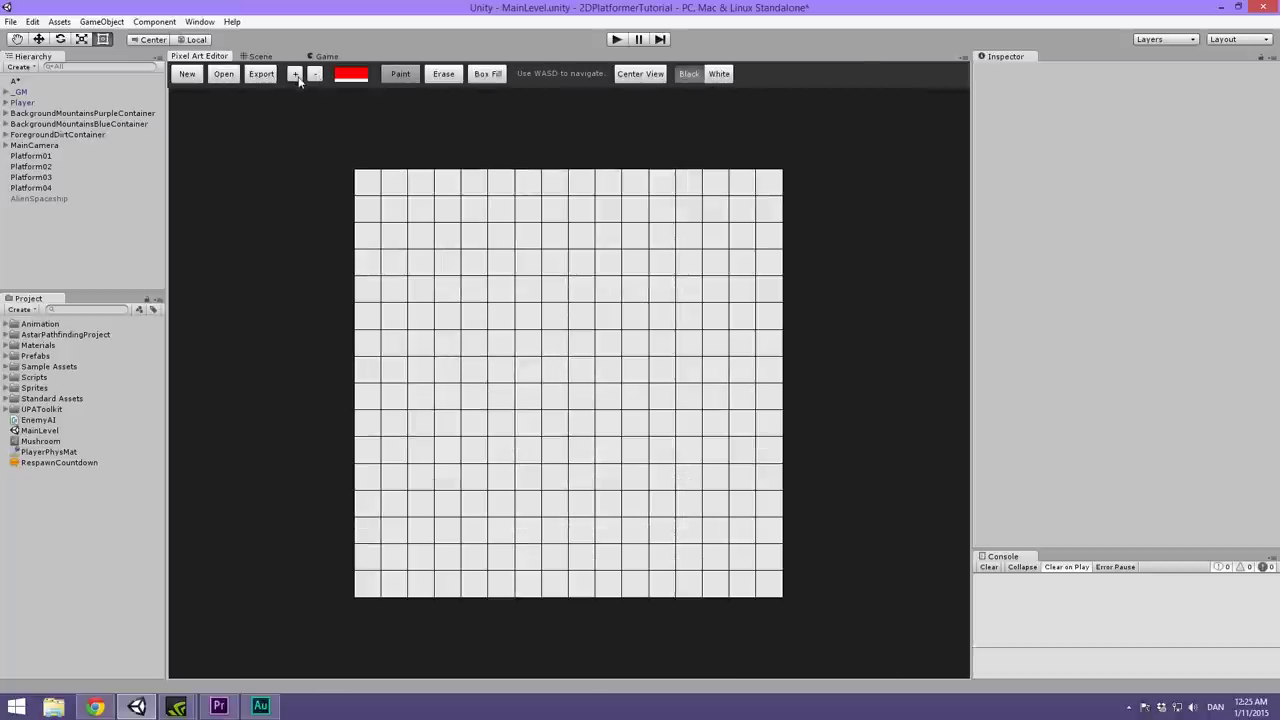
Try the Erase and Box Fill tools and return to the Paint tool.
{"action": "left_click", "coordinate": [443, 76]}
{"action": "left_click", "coordinate": [487, 76]}
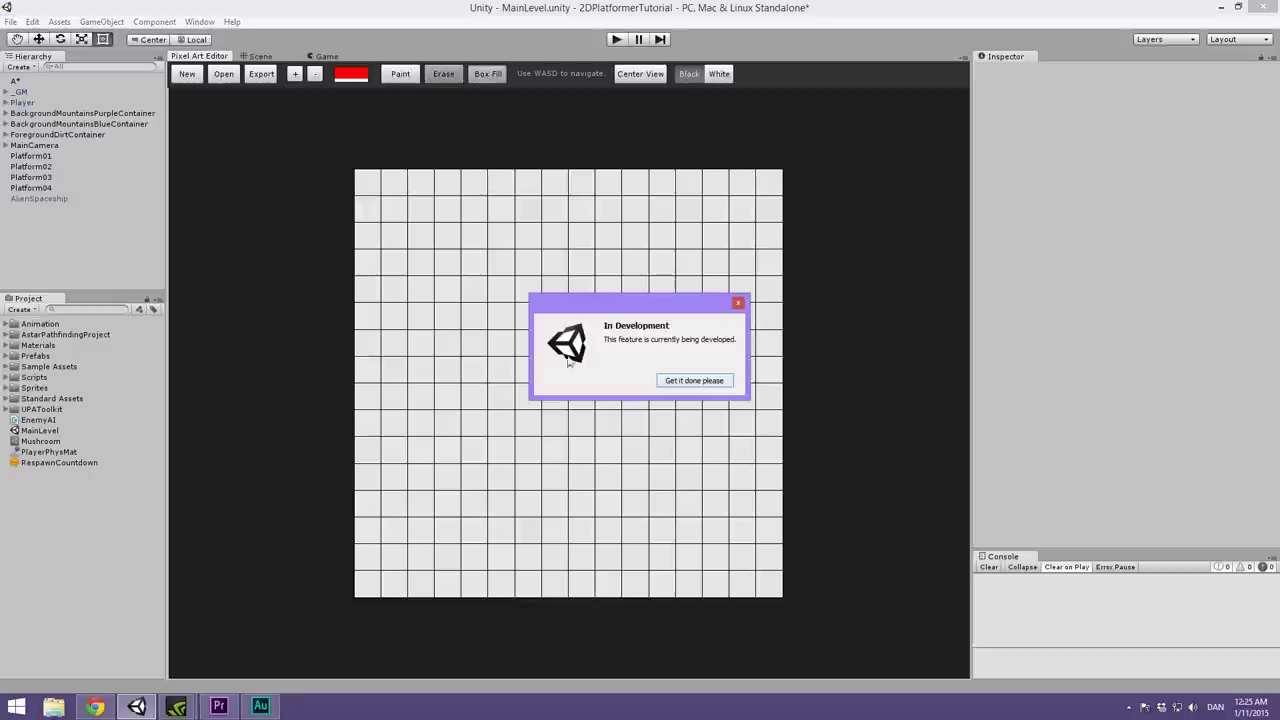
{"action": "left_click", "coordinate": [699, 386]}
{"action": "left_click", "coordinate": [401, 76]}
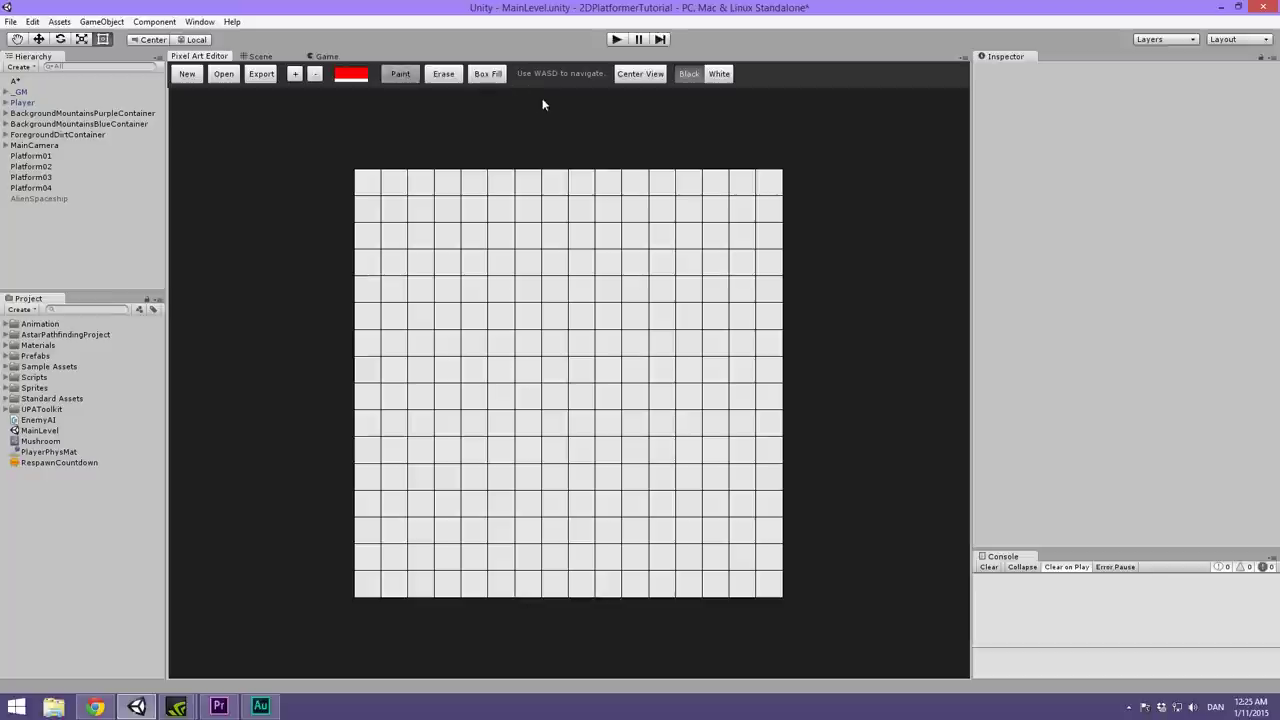
Test navigating the canvas by panning it in different directions and zooming in and out.
{"action": "key", "text": "w"}
{"action": "key", "text": "s"}
{"action": "key", "text": "a"}
{"action": "key", "text": "d"}
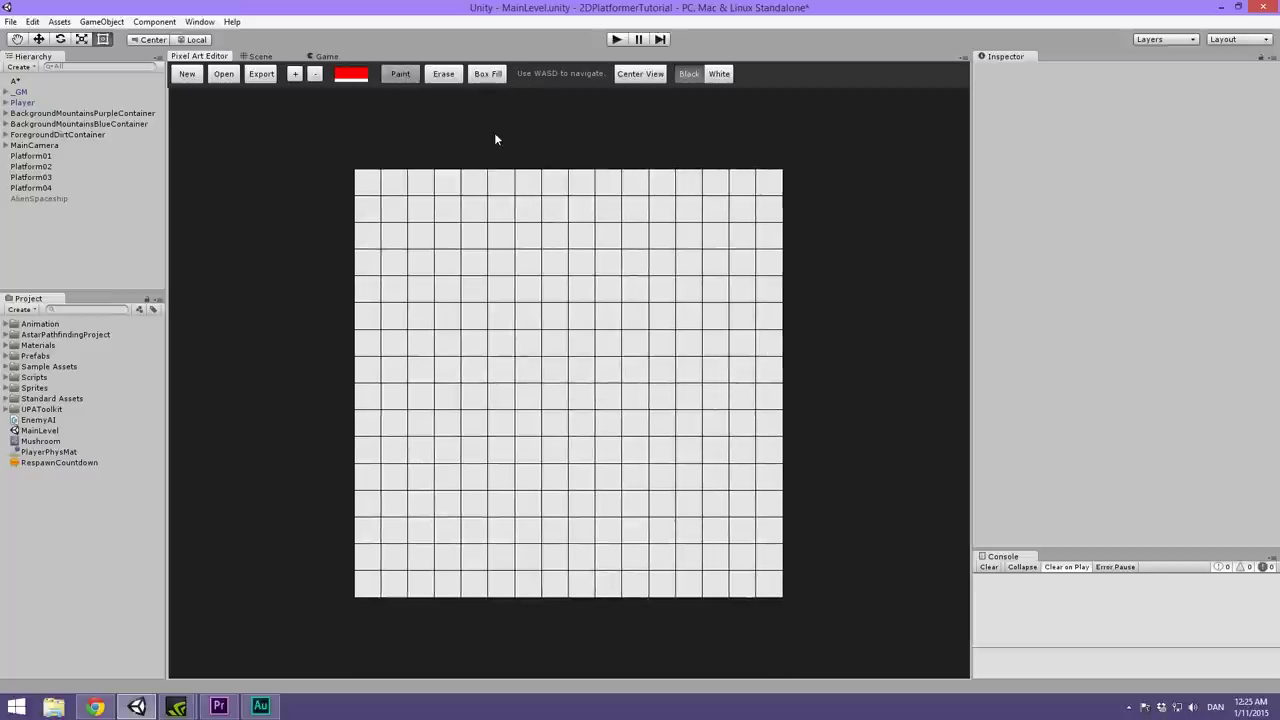
{"action": "key", "text": "s"}
{"action": "key", "text": "d"}
{"action": "key", "text": "w"}
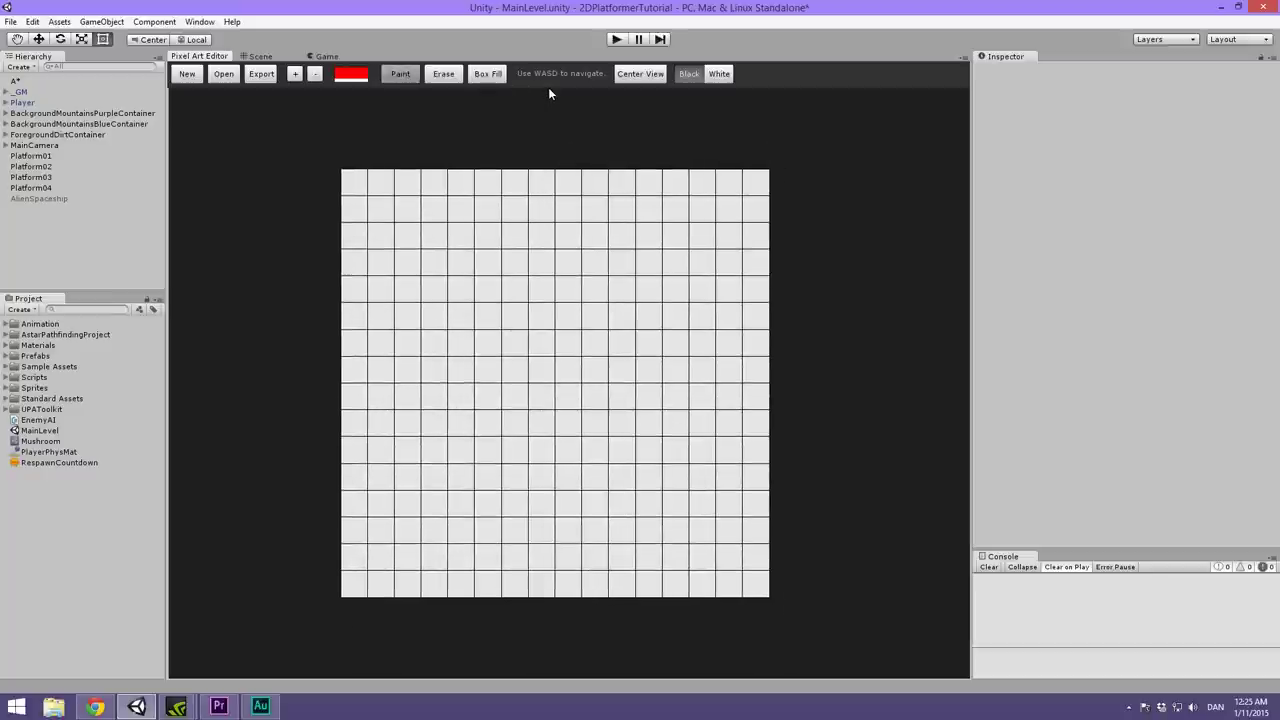
{"action": "scroll", "coordinate": [548, 87], "scroll_direction": "up", "scroll_amount": 1}
{"action": "scroll", "coordinate": [548, 87], "scroll_direction": "down", "scroll_amount": 2}
{"action": "scroll", "coordinate": [548, 87], "scroll_direction": "up", "scroll_amount": 1}
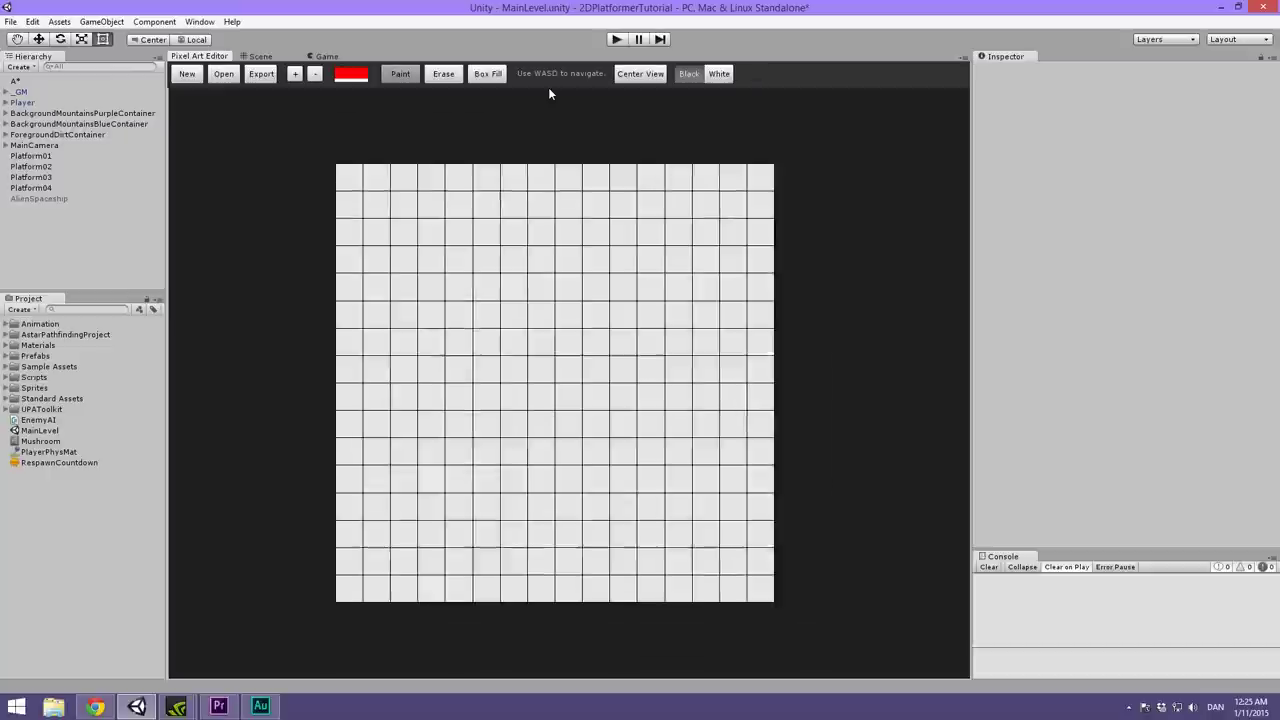
{"action": "scroll", "coordinate": [548, 87], "scroll_direction": "down", "scroll_amount": 1}
{"action": "scroll", "coordinate": [548, 87], "scroll_direction": "up", "scroll_amount": 2}
{"action": "key", "text": "w"}
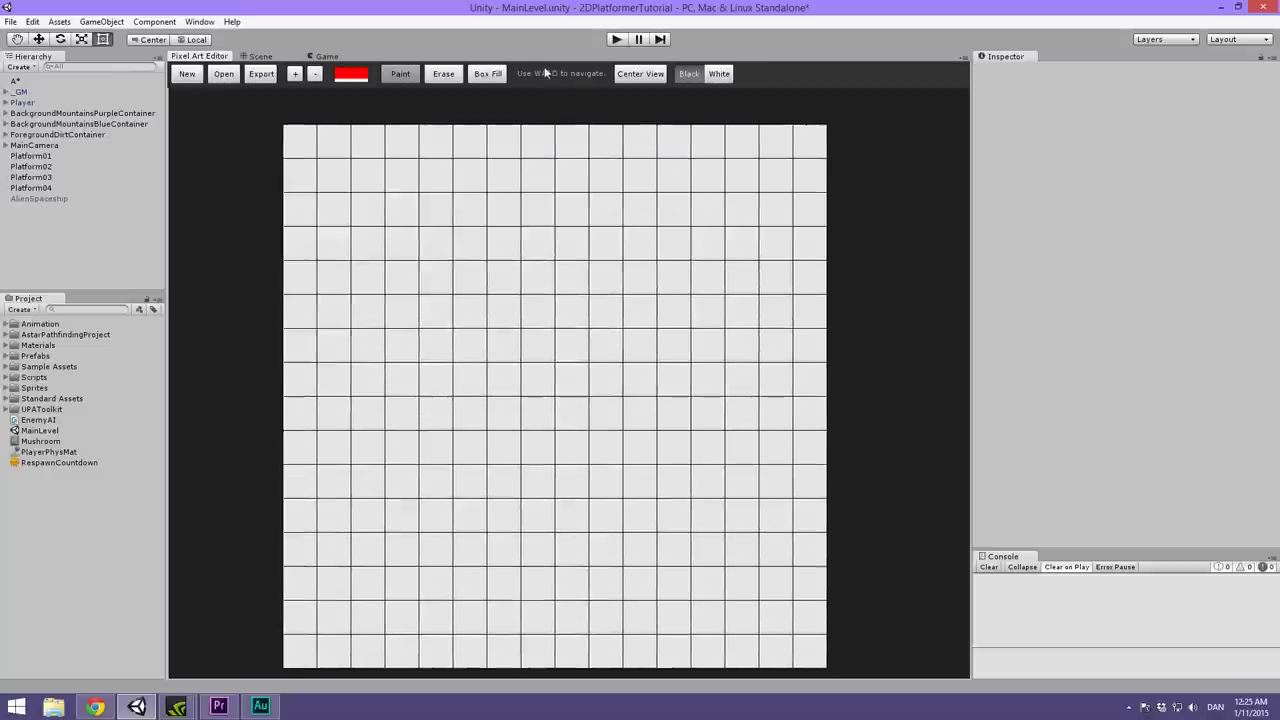
{"action": "key", "text": "s"}
{"action": "key", "text": "d"}
{"action": "key", "text": "a"}
{"action": "key", "text": "a"}
{"action": "scroll", "coordinate": [544, 194], "scroll_direction": "down", "scroll_amount": 2}
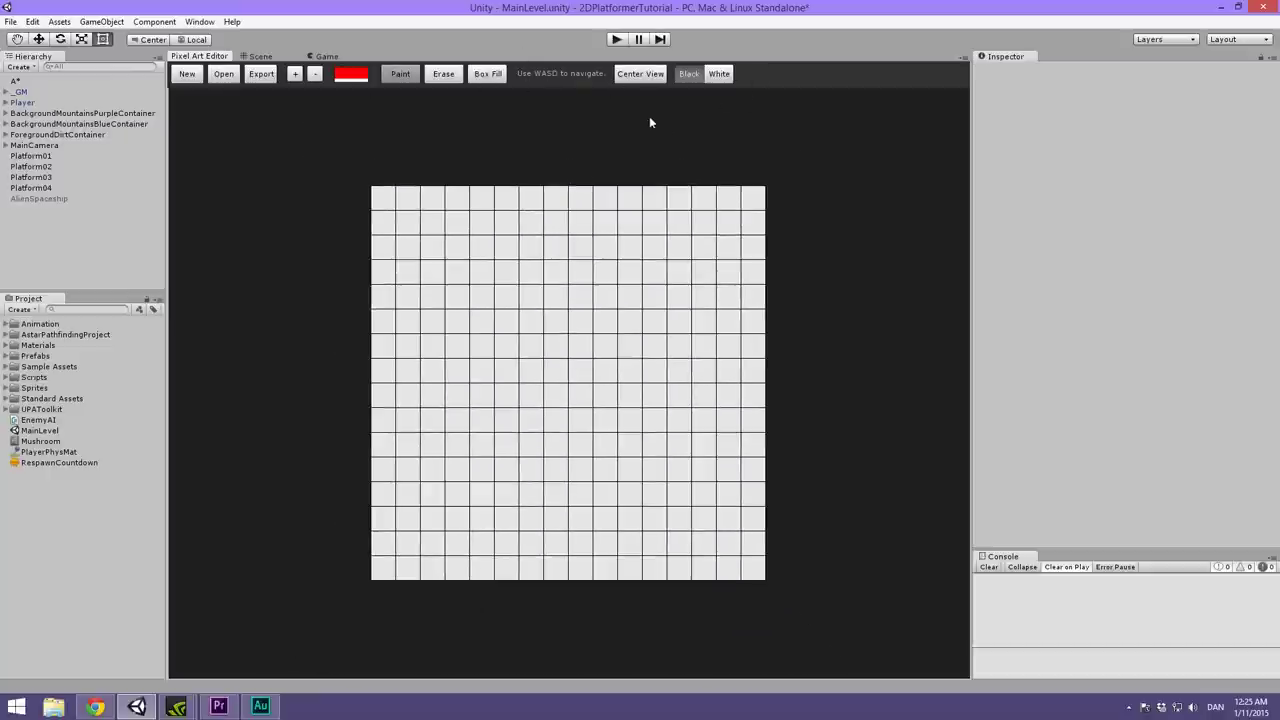
Change the canvas grid lines to white.
{"action": "left_click", "coordinate": [714, 77]}
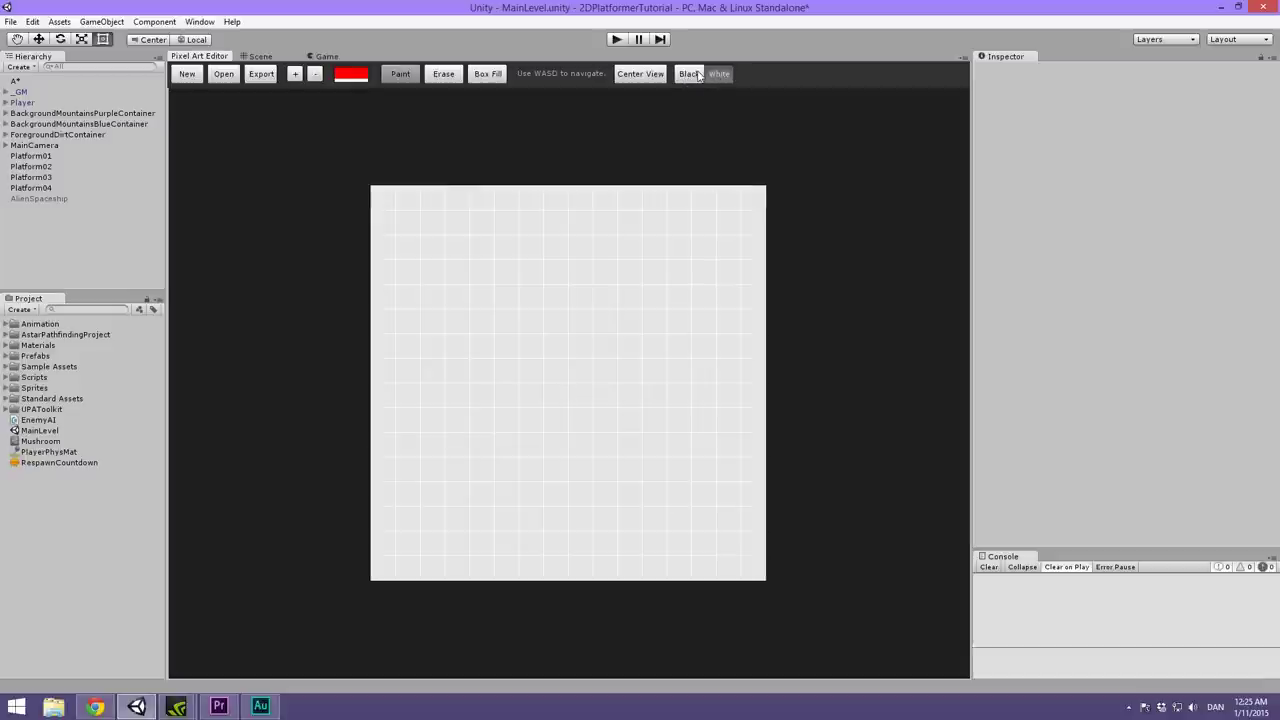
Compare the black and white grid line colours on the canvas and leave the grid lines black.
{"action": "left_click", "coordinate": [690, 76]}
{"action": "left_click", "coordinate": [714, 77]}
{"action": "left_click", "coordinate": [690, 76]}
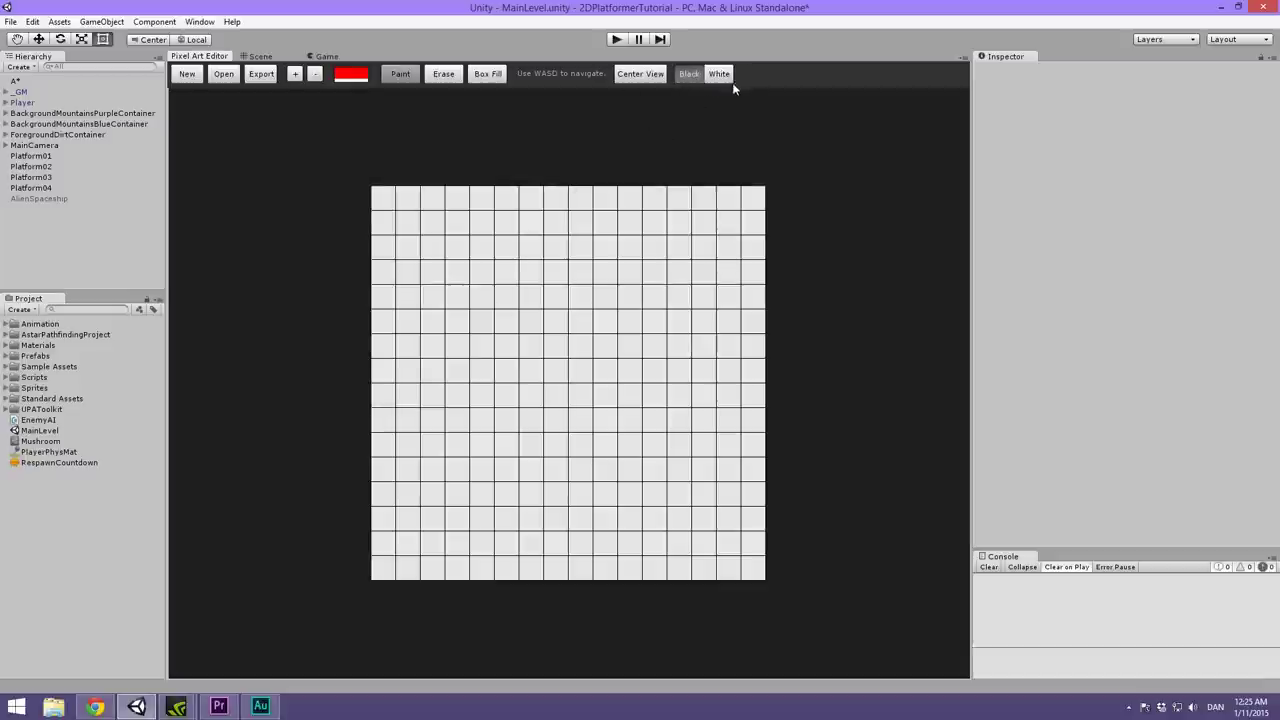
{"action": "left_click", "coordinate": [718, 78]}
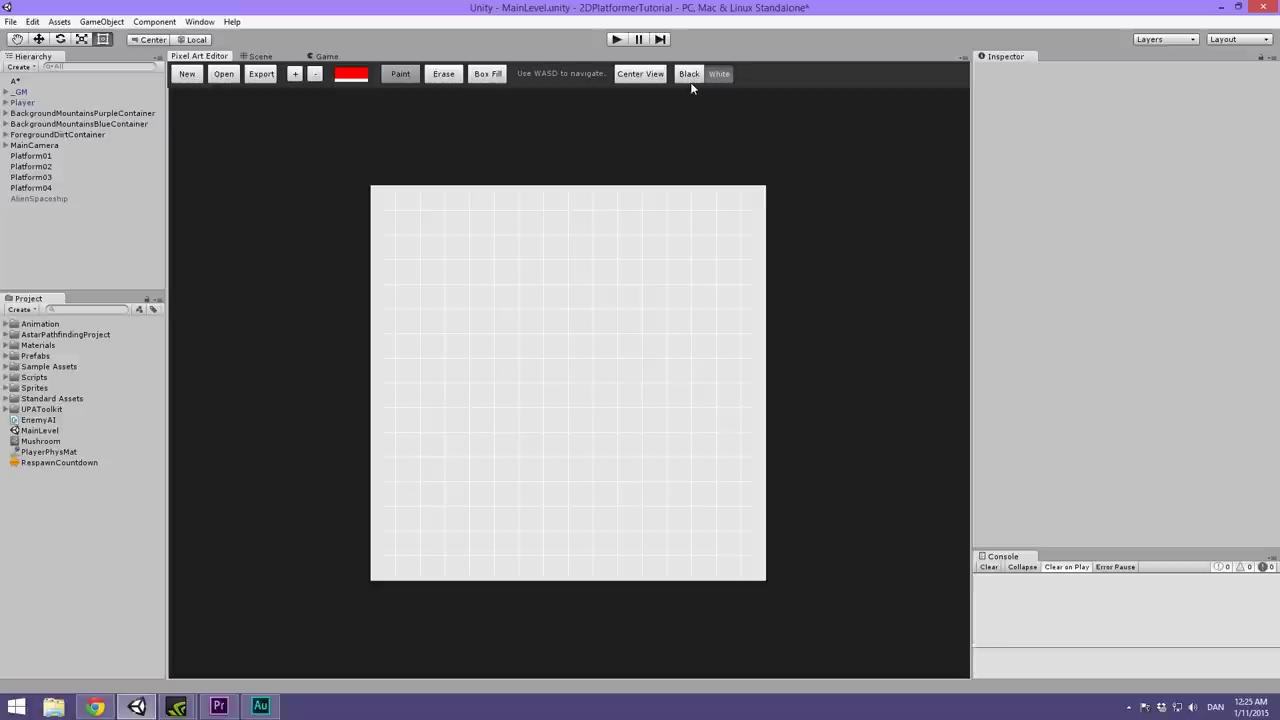
{"action": "left_click", "coordinate": [690, 76]}
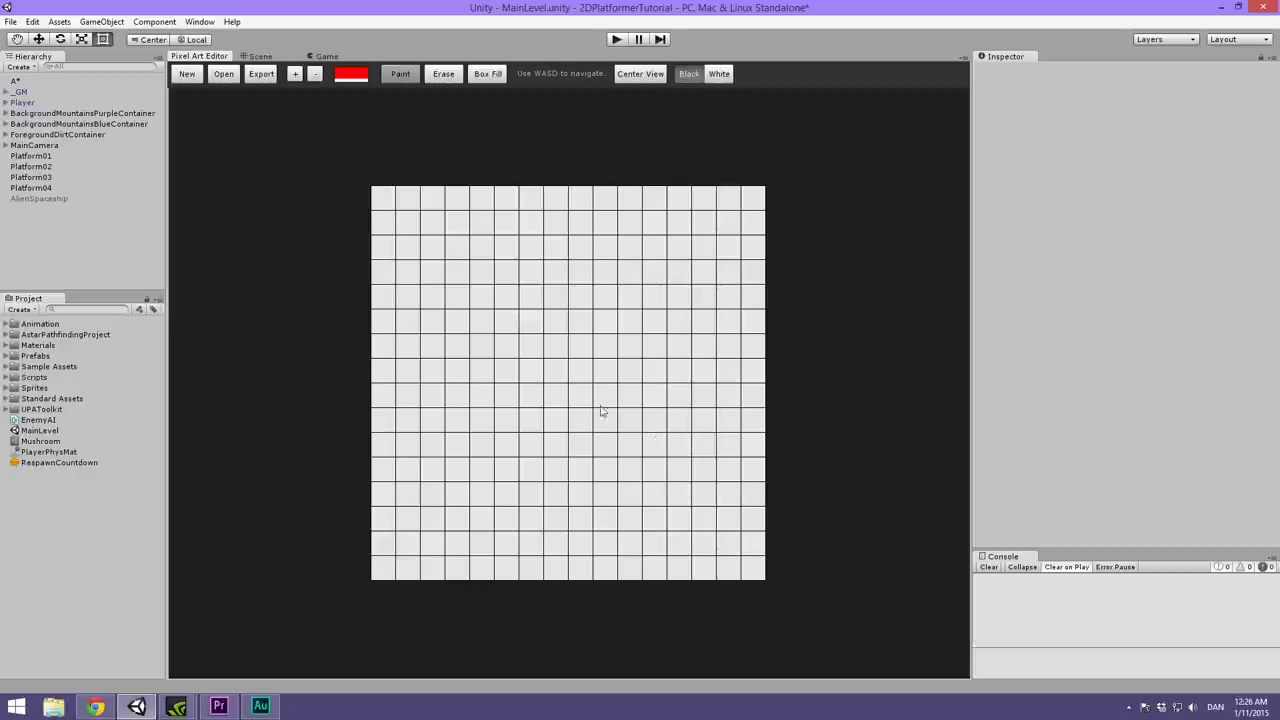
Choose black as the paint colour and draw the mushroom's pixel outline, including the cap edge, stem and two eyes.
{"action": "left_click", "coordinate": [351, 74]}
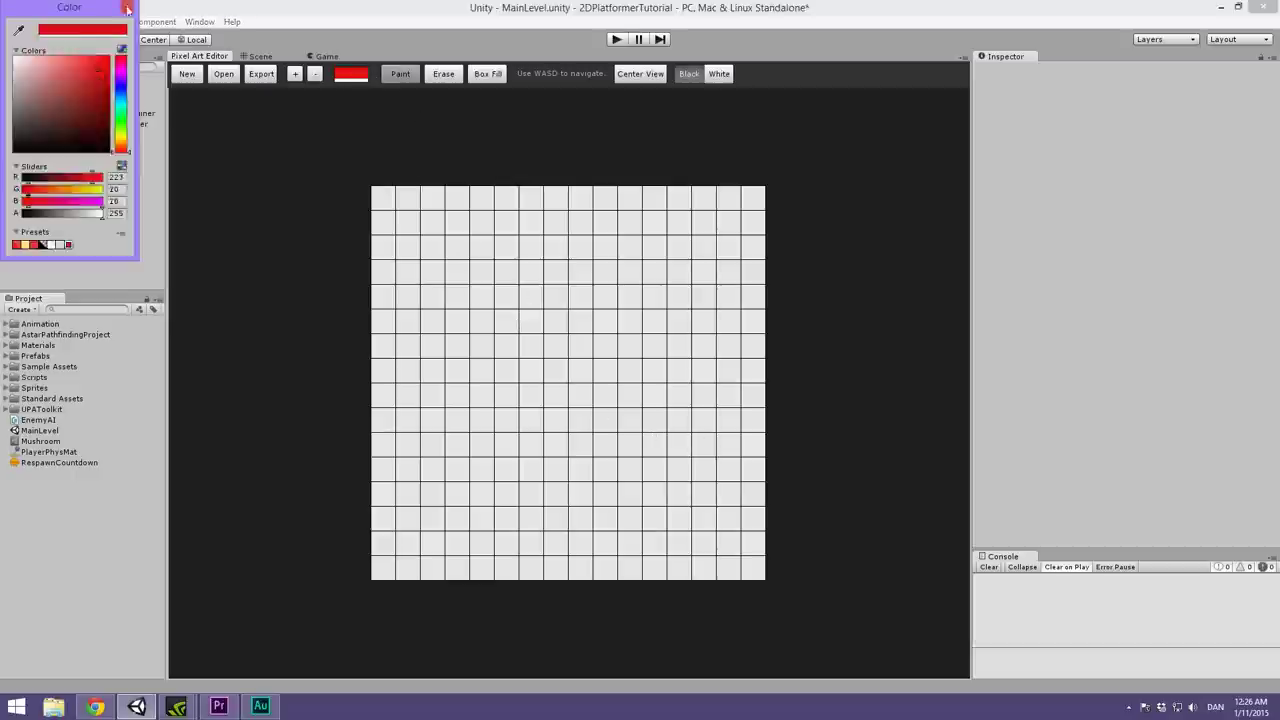
{"action": "left_click", "coordinate": [14, 160]}
{"action": "mouse_move", "coordinate": [610, 198]}
{"action": "left_mouse_down"}
{"action": "mouse_move", "coordinate": [549, 200]}
{"action": "mouse_move", "coordinate": [387, 333]}
{"action": "mouse_move", "coordinate": [434, 520]}
{"action": "mouse_move", "coordinate": [708, 512]}
{"action": "mouse_move", "coordinate": [655, 222]}
{"action": "left_mouse_up"}
Paint the mushroom cap red around its spots, and fill the spots and the stem with white.
{"action": "mouse_move", "coordinate": [497, 442]}
{"action": "left_mouse_down"}
{"action": "mouse_move", "coordinate": [409, 466]}
{"action": "mouse_move", "coordinate": [737, 470]}
{"action": "mouse_move", "coordinate": [534, 474]}
{"action": "mouse_move", "coordinate": [530, 295]}
{"action": "left_mouse_up"}
{"action": "mouse_move", "coordinate": [510, 222]}
{"action": "left_mouse_down"}
{"action": "mouse_move", "coordinate": [542, 226]}
{"action": "mouse_move", "coordinate": [630, 320]}
{"action": "mouse_move", "coordinate": [456, 453]}
{"action": "mouse_move", "coordinate": [410, 330]}
{"action": "left_mouse_up"}
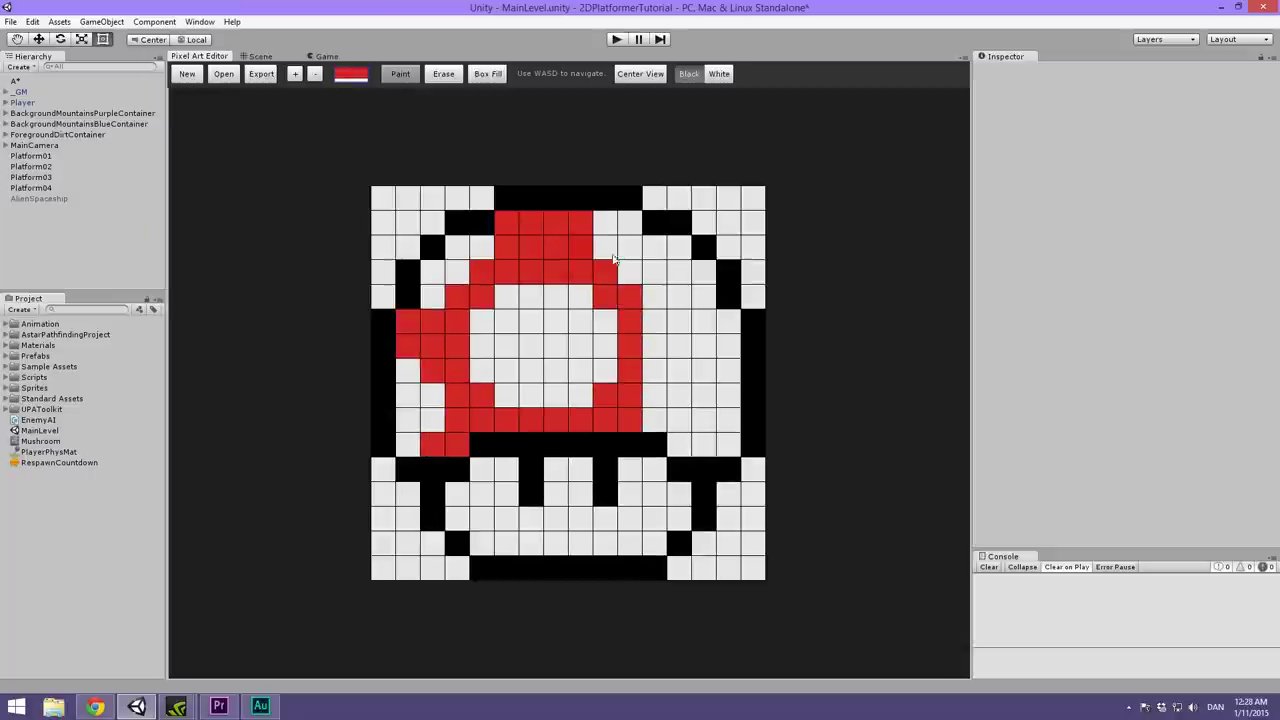
{"action": "left_click_drag", "start_coordinate": [655, 440], "coordinate": [730, 345]}
{"action": "left_click", "coordinate": [351, 73]}
{"action": "mouse_move", "coordinate": [560, 330]}
{"action": "left_mouse_down"}
{"action": "mouse_move", "coordinate": [586, 391]}
{"action": "mouse_move", "coordinate": [705, 398]}
{"action": "mouse_move", "coordinate": [377, 517]}
{"action": "left_mouse_up"}
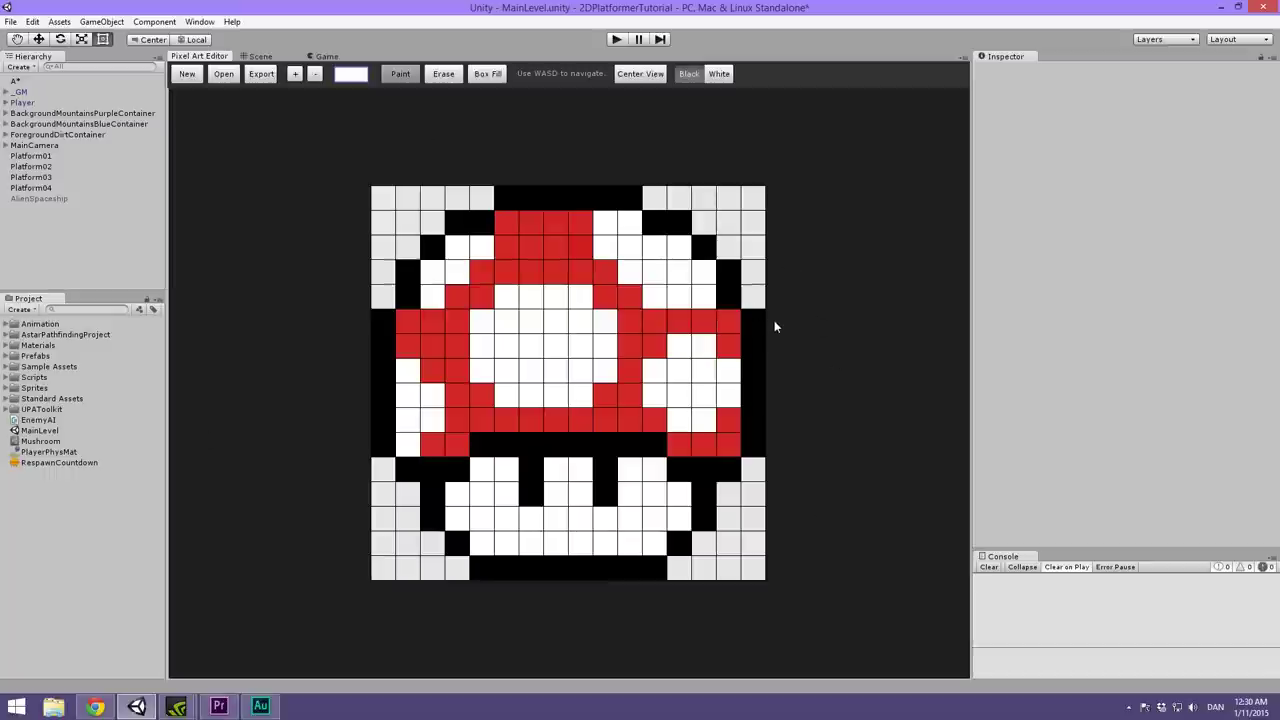
Open the export settings for the Mushroom image, try JPG as the file format and set it back to PNG.
{"action": "left_click", "coordinate": [261, 74]}
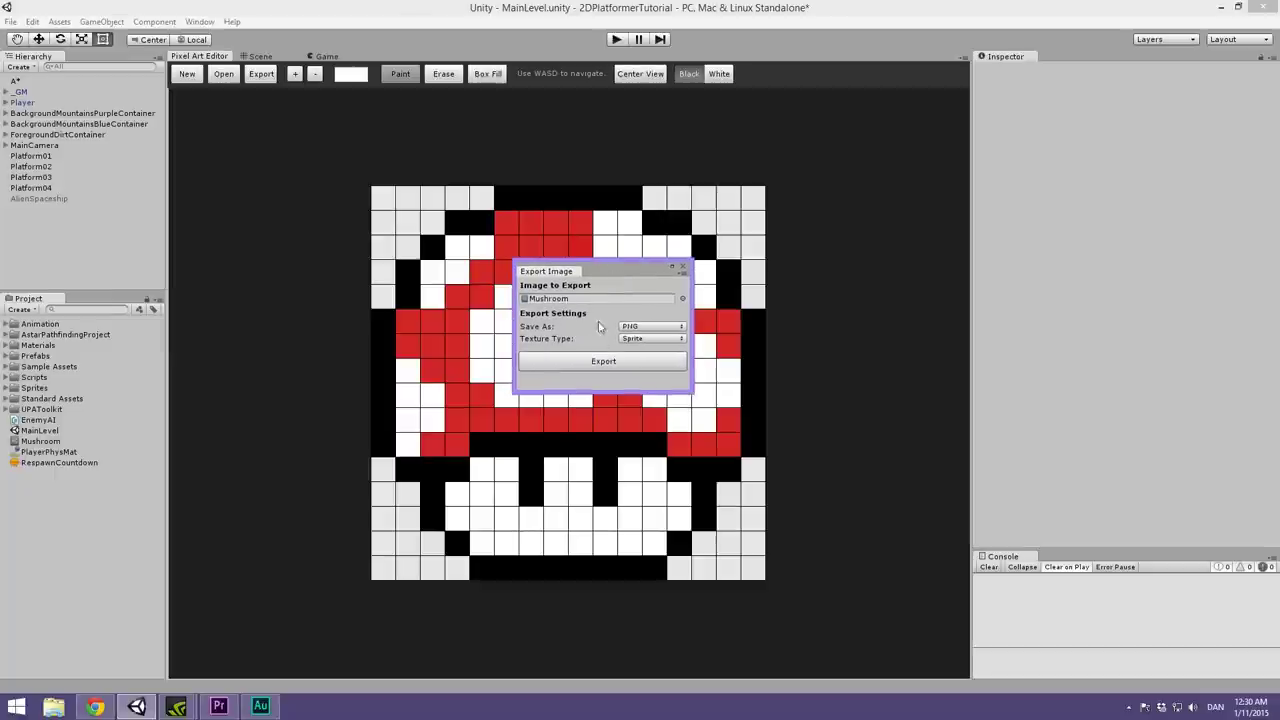
{"action": "left_click", "coordinate": [648, 327]}
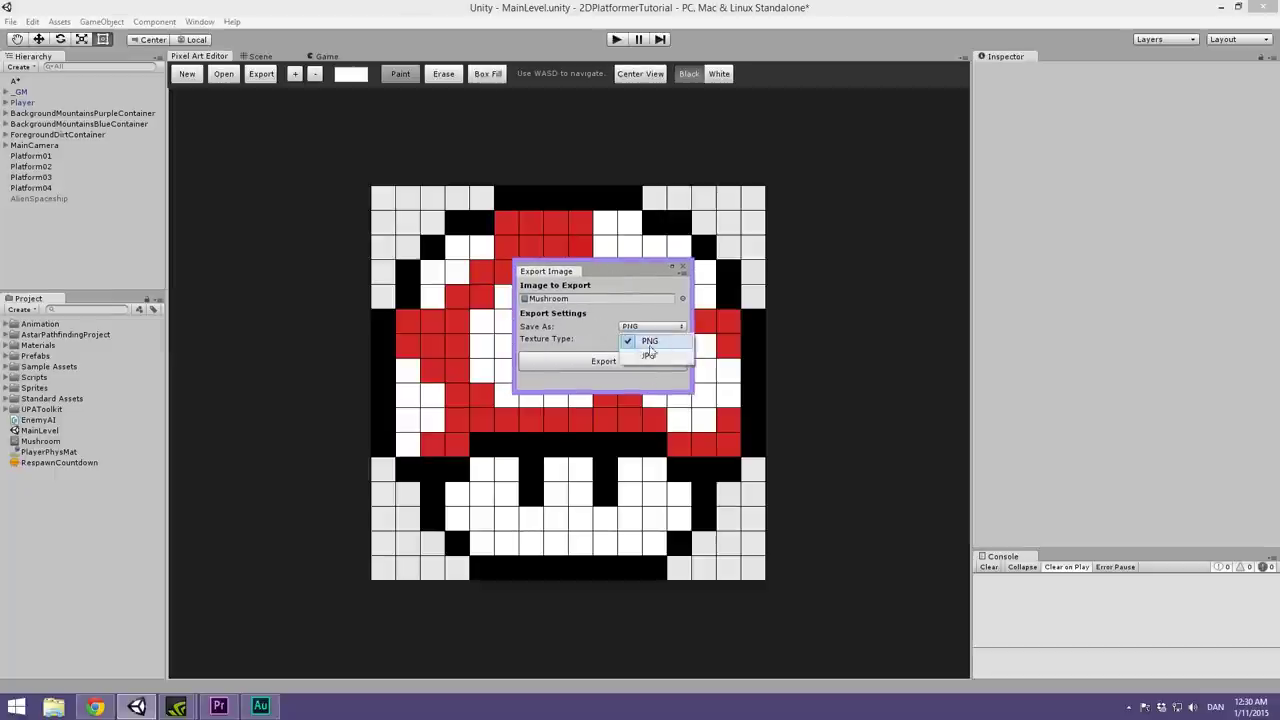
{"action": "left_click", "coordinate": [656, 356]}
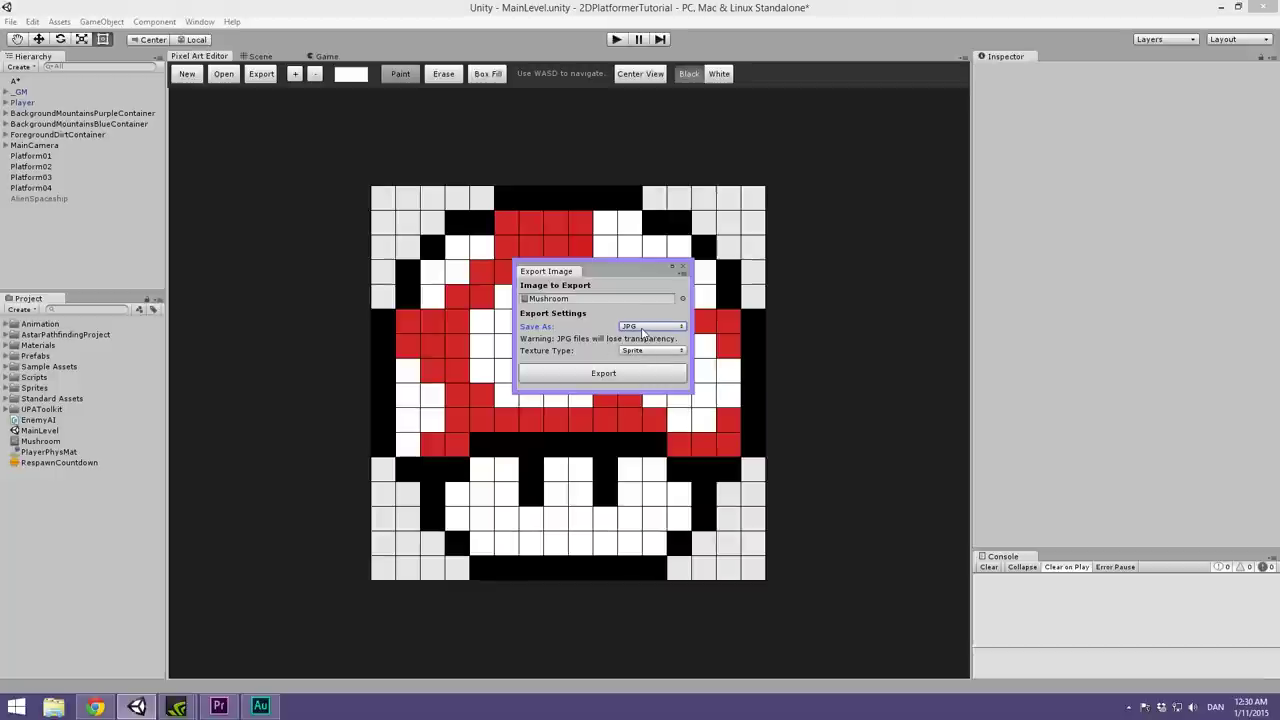
{"action": "left_click", "coordinate": [643, 328]}
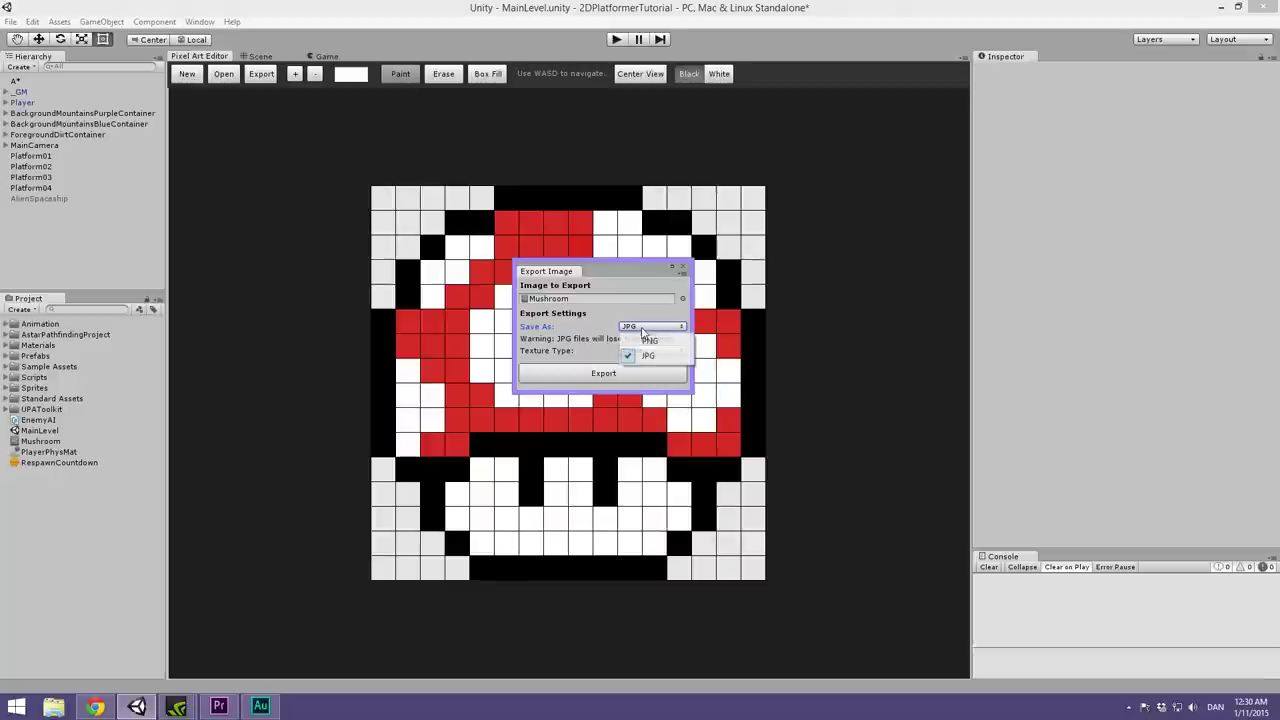
{"action": "left_click", "coordinate": [650, 342]}
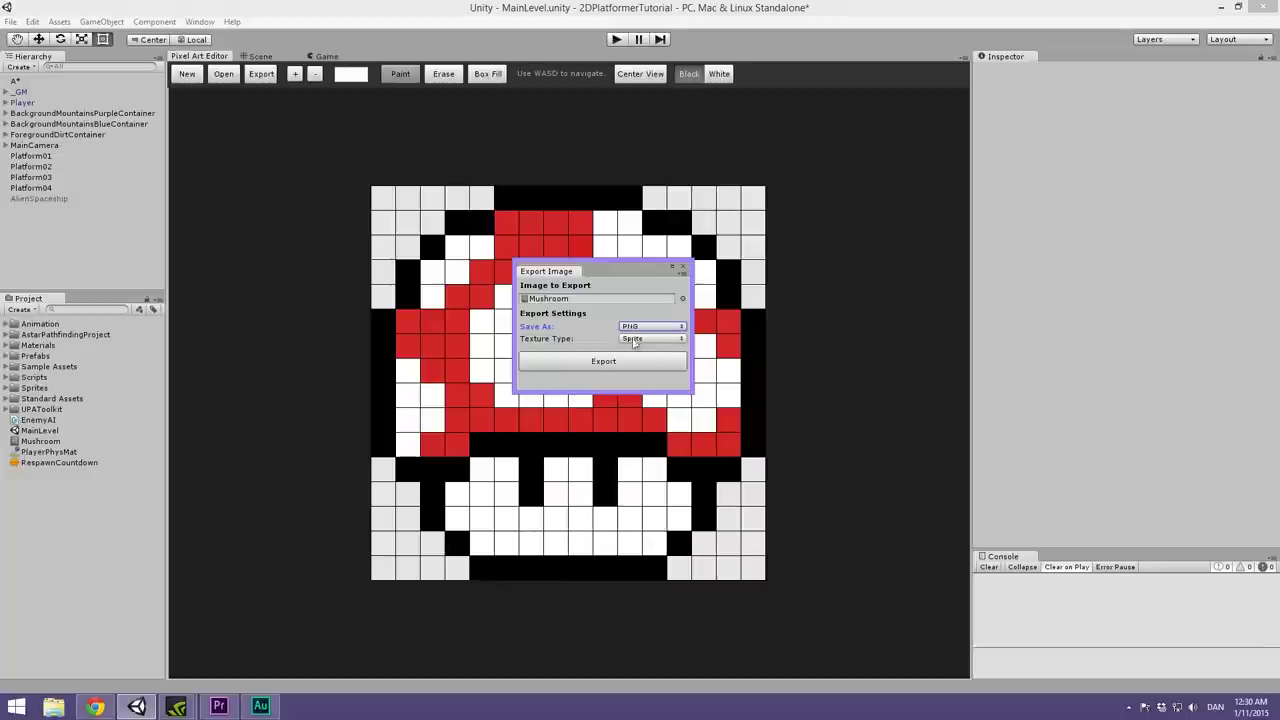
Export the image with the Sprite texture type, saving it as Mushroom in the Assets folder.
{"action": "left_click", "coordinate": [643, 339]}
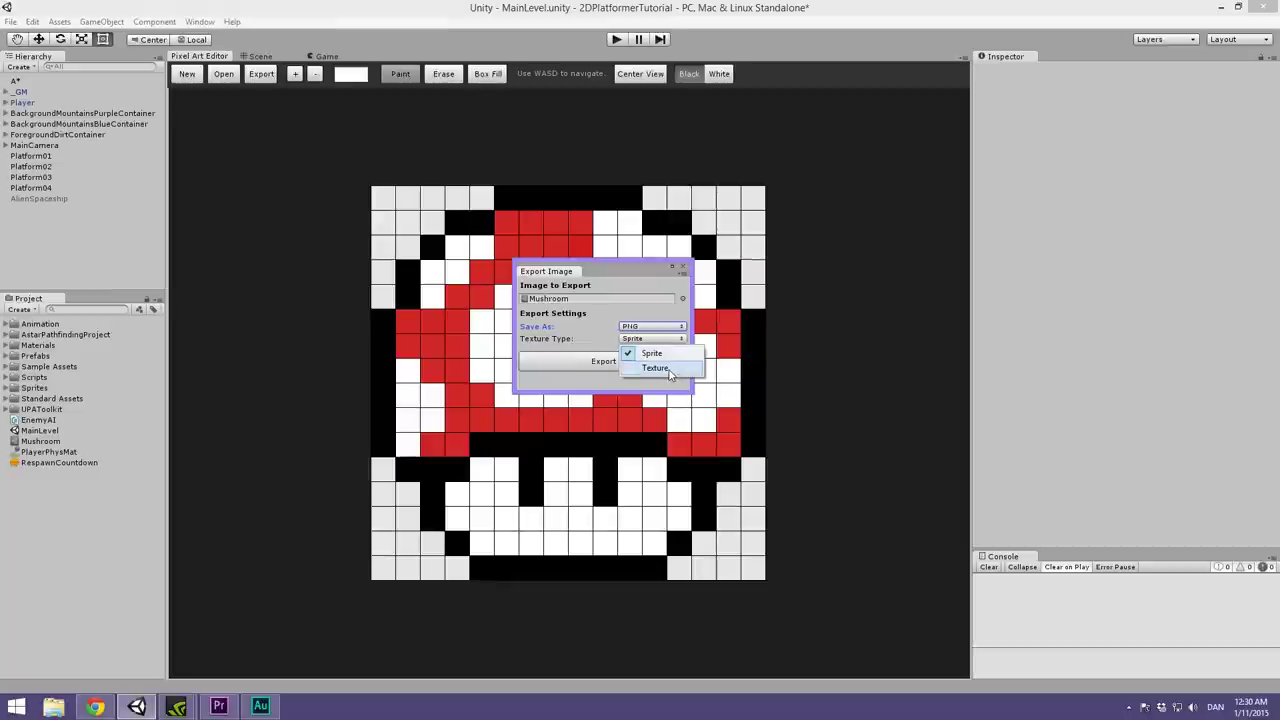
{"action": "left_click", "coordinate": [651, 353]}
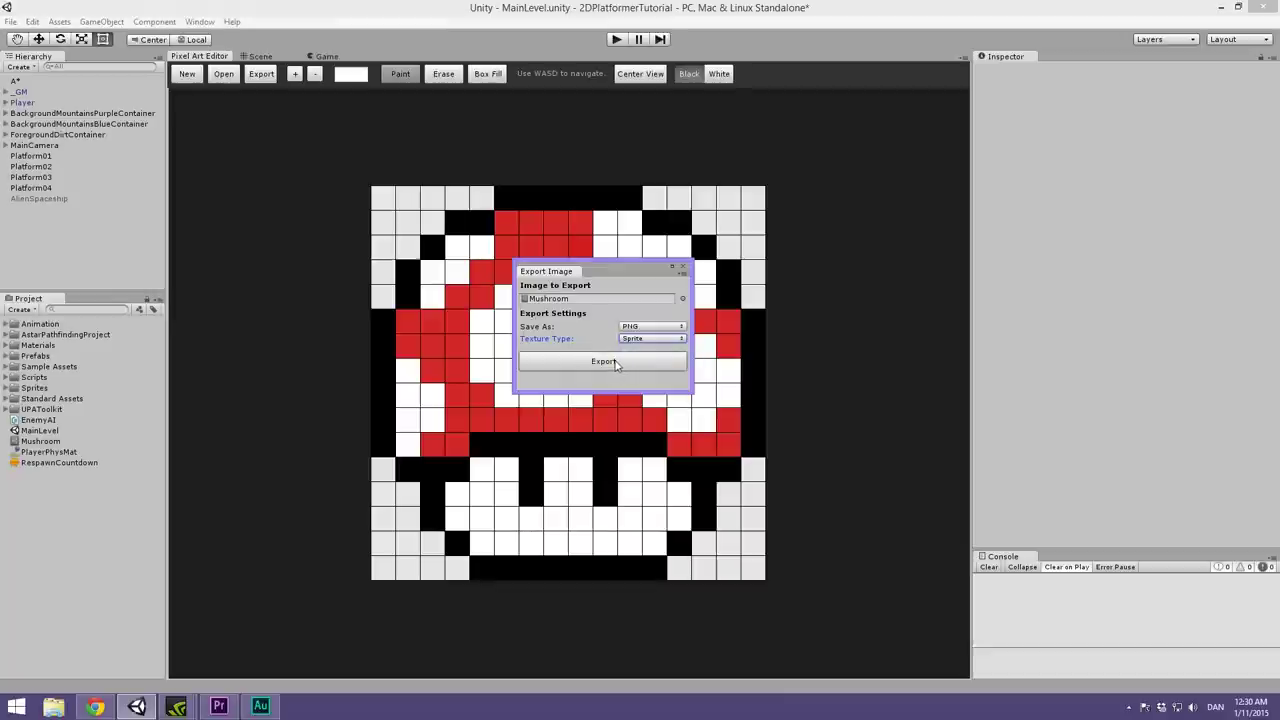
{"action": "left_click", "coordinate": [605, 362]}
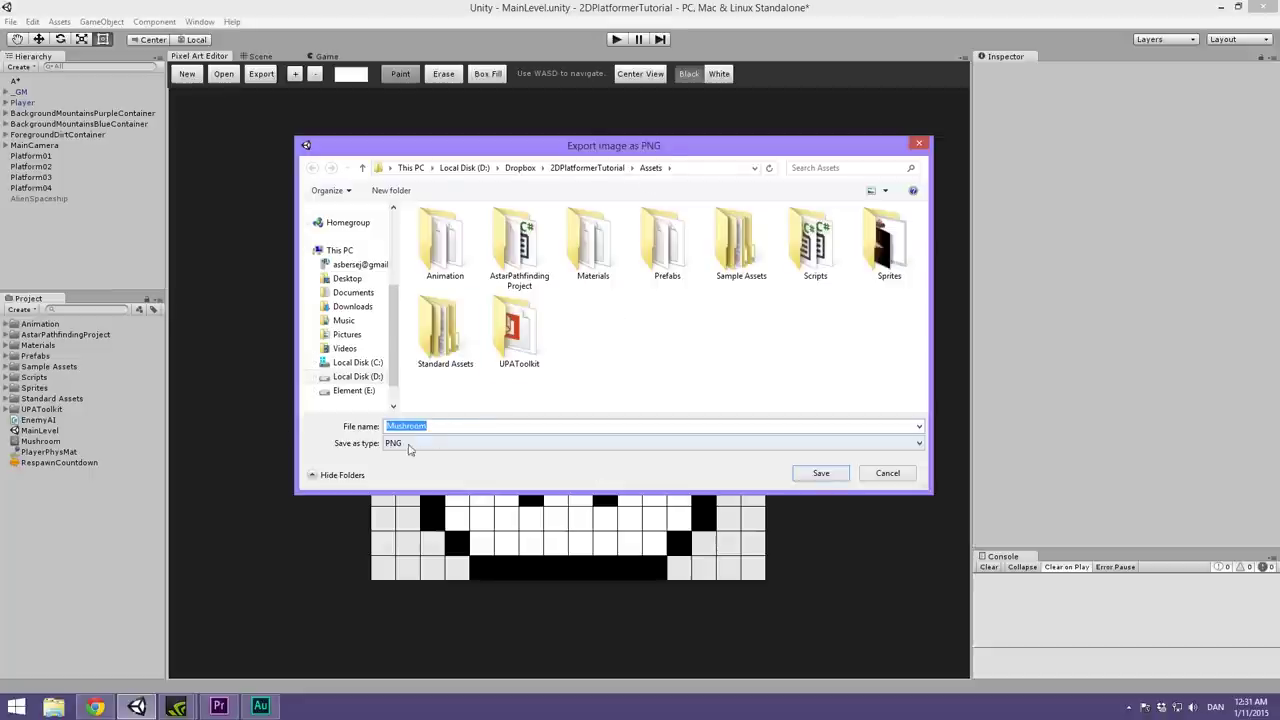
{"action": "left_click", "coordinate": [818, 475]}
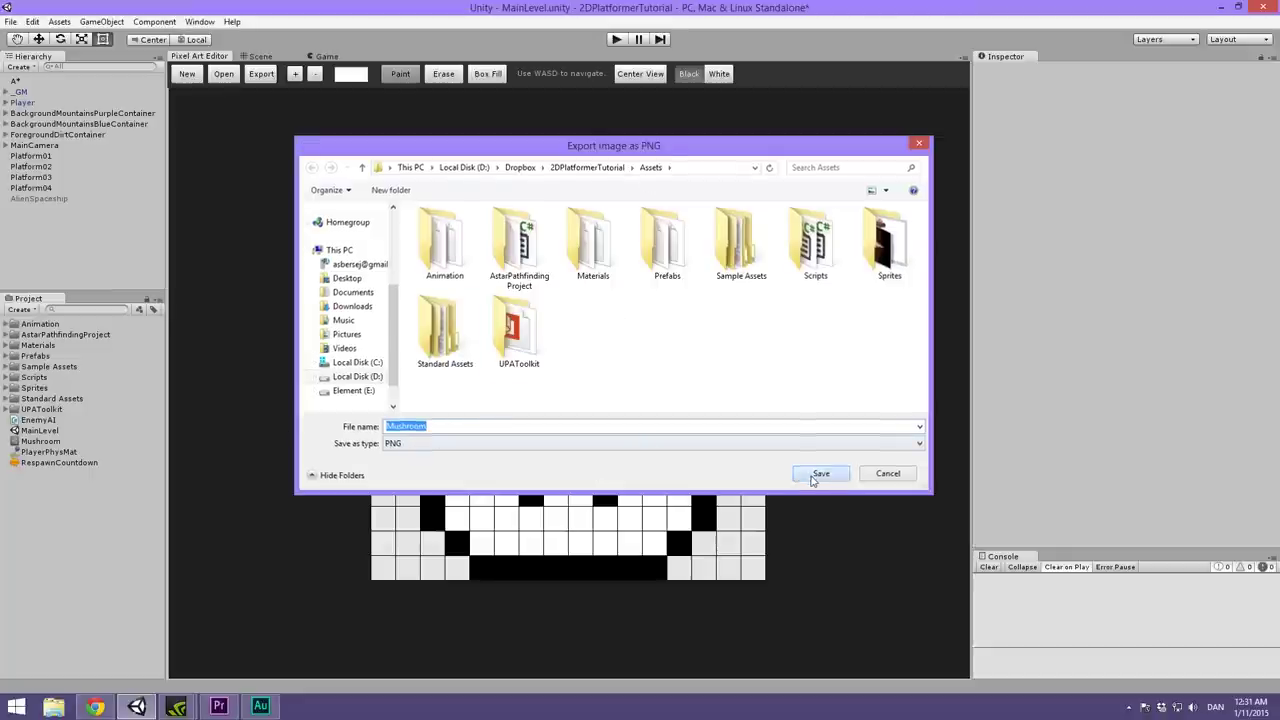
Set the exported Mushroom sprite's import format to Truecolor and apply the change.
{"action": "left_click", "coordinate": [48, 453]}
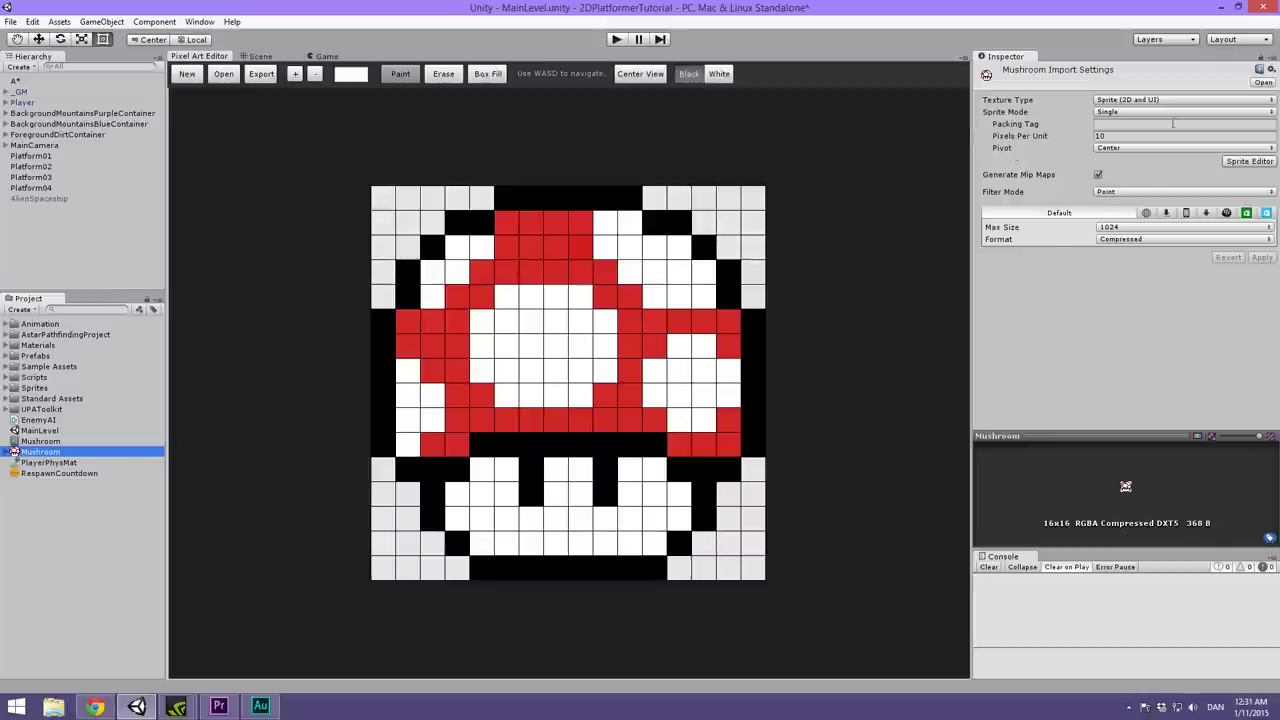
{"action": "left_click", "coordinate": [1120, 241]}
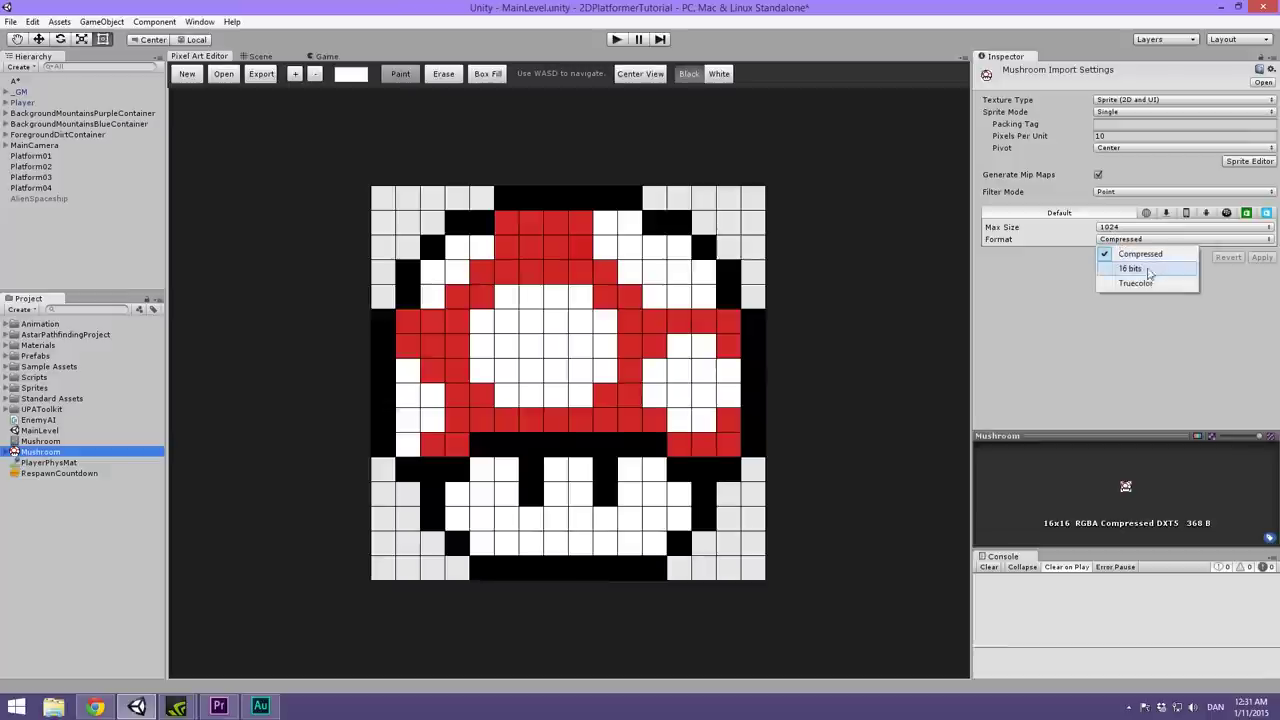
{"action": "left_click", "coordinate": [1134, 283]}
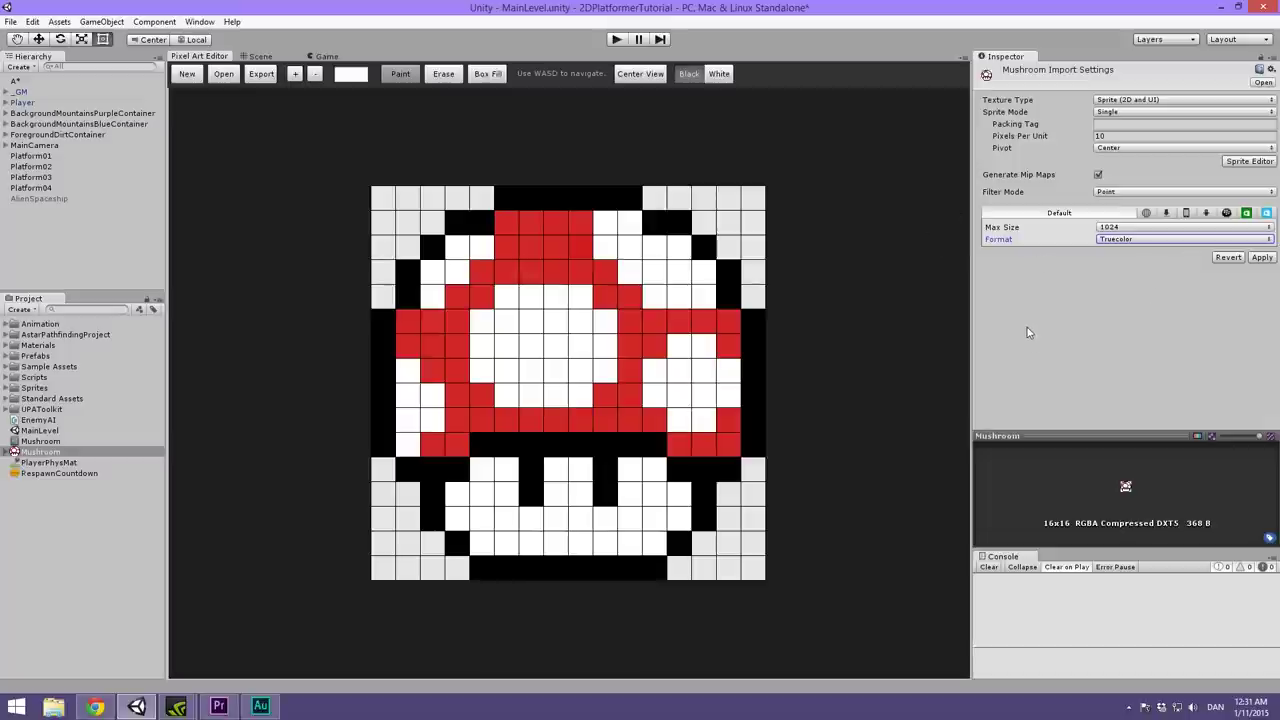
{"action": "left_click", "coordinate": [1262, 258]}
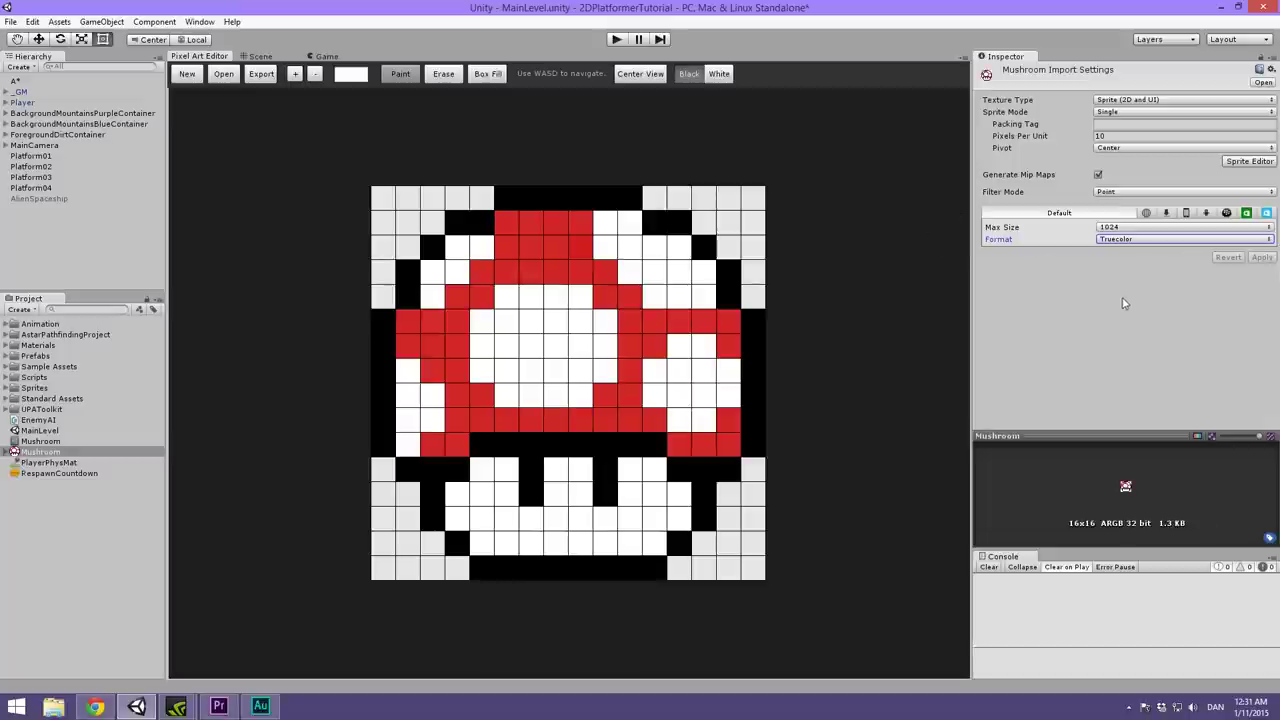
Place the Mushroom sprite in the scene above the platform past the red peak, at about X 7.7, Y 2.3.
{"action": "left_click", "coordinate": [260, 58]}
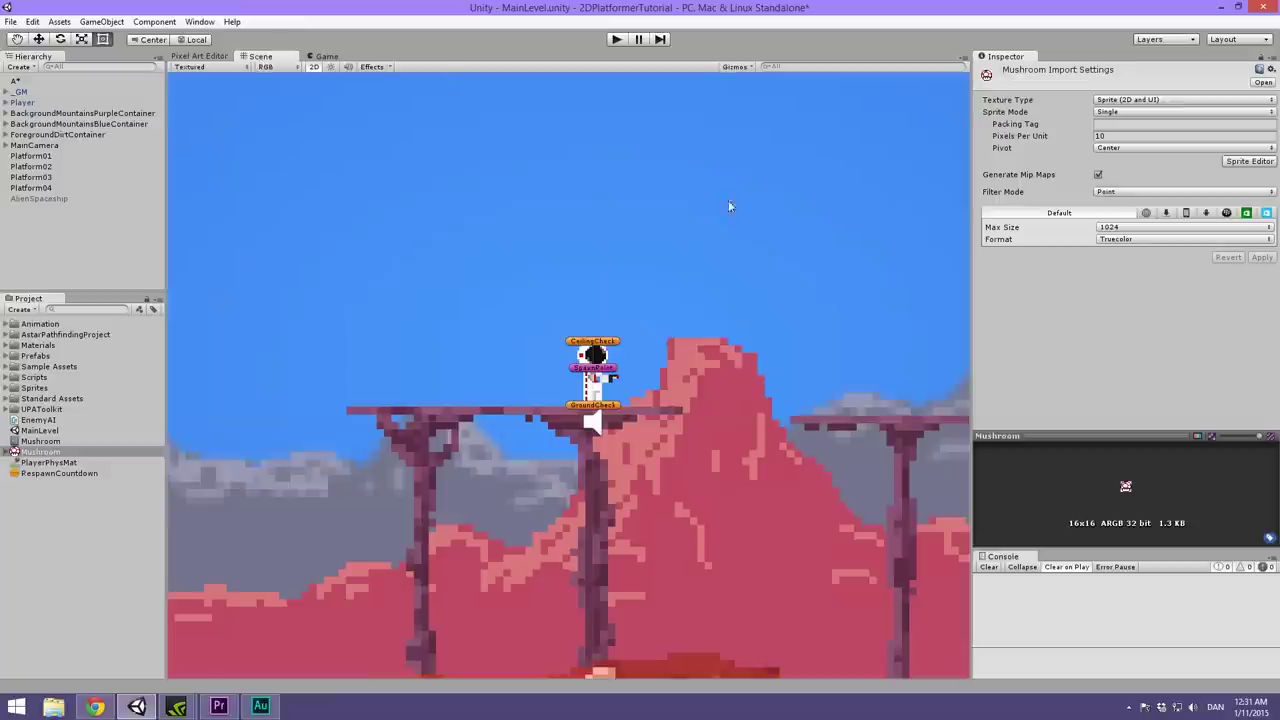
{"action": "middle_click_drag", "start_coordinate": [728, 207], "coordinate": [527, 224]}
{"action": "scroll", "coordinate": [626, 235], "scroll_direction": "up", "scroll_amount": 8}
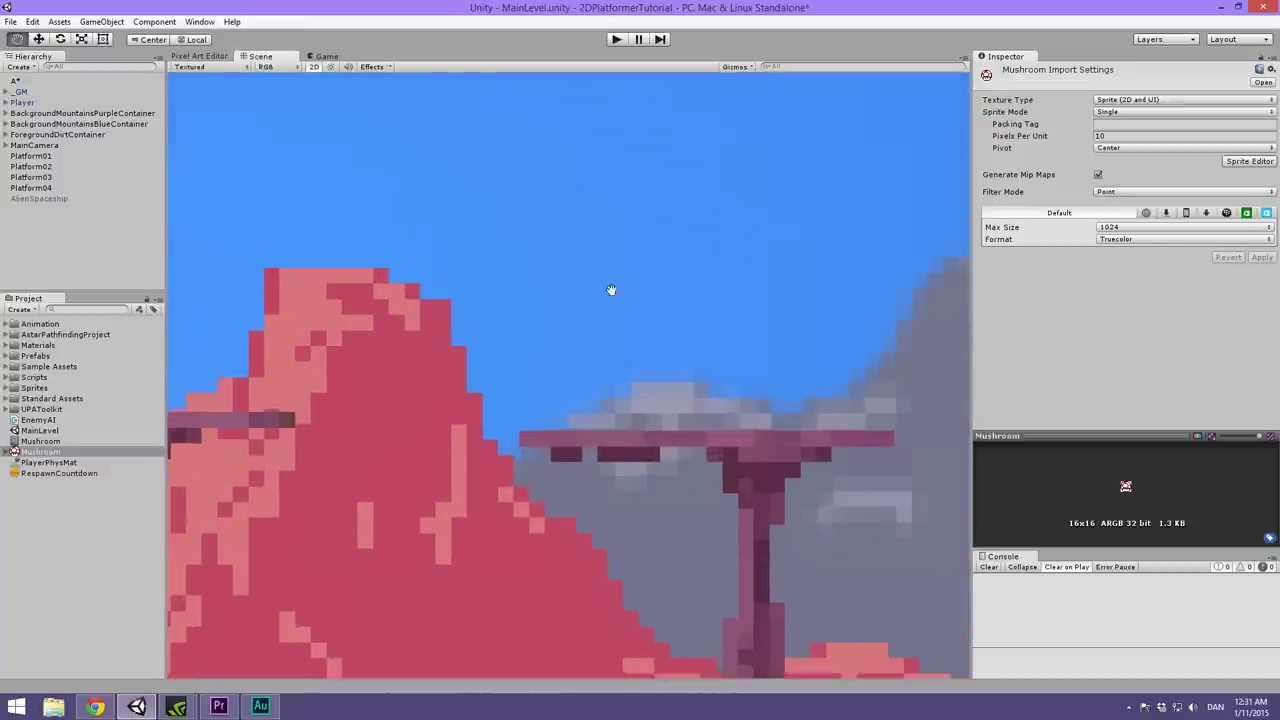
{"action": "scroll", "coordinate": [611, 290], "scroll_direction": "down", "scroll_amount": 3}
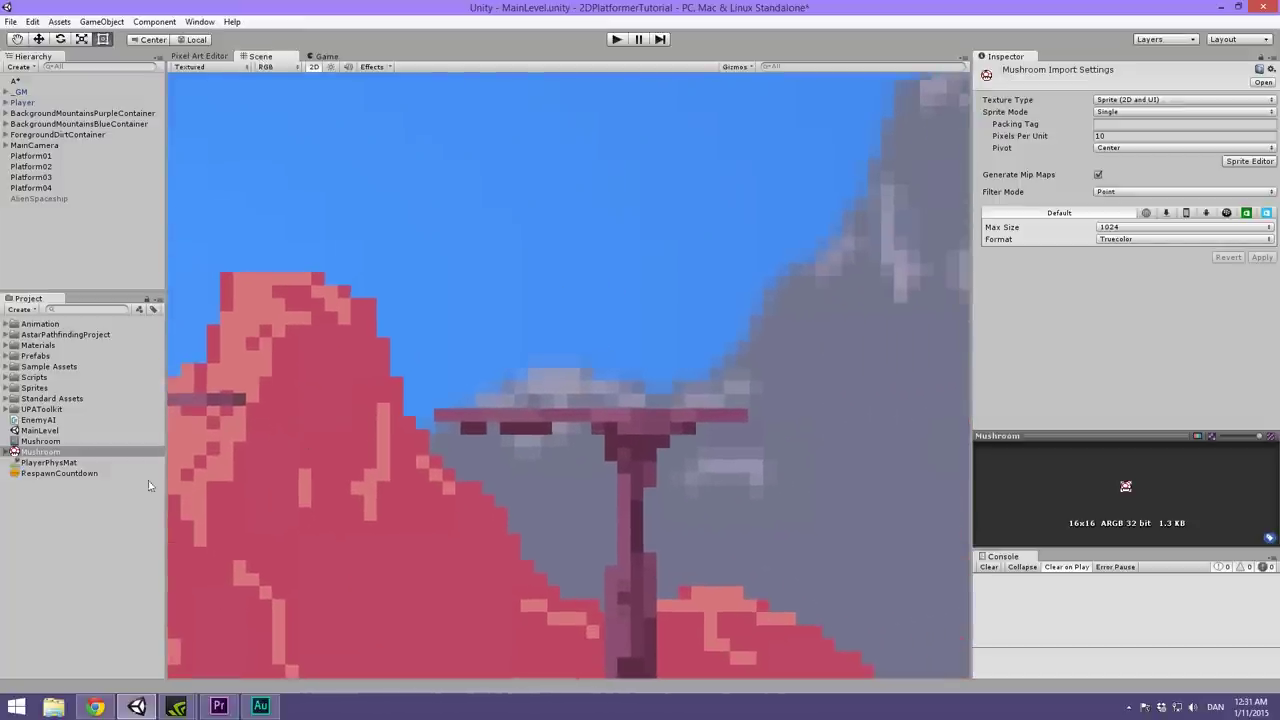
{"action": "middle_click_drag", "start_coordinate": [417, 177], "coordinate": [712, 189]}
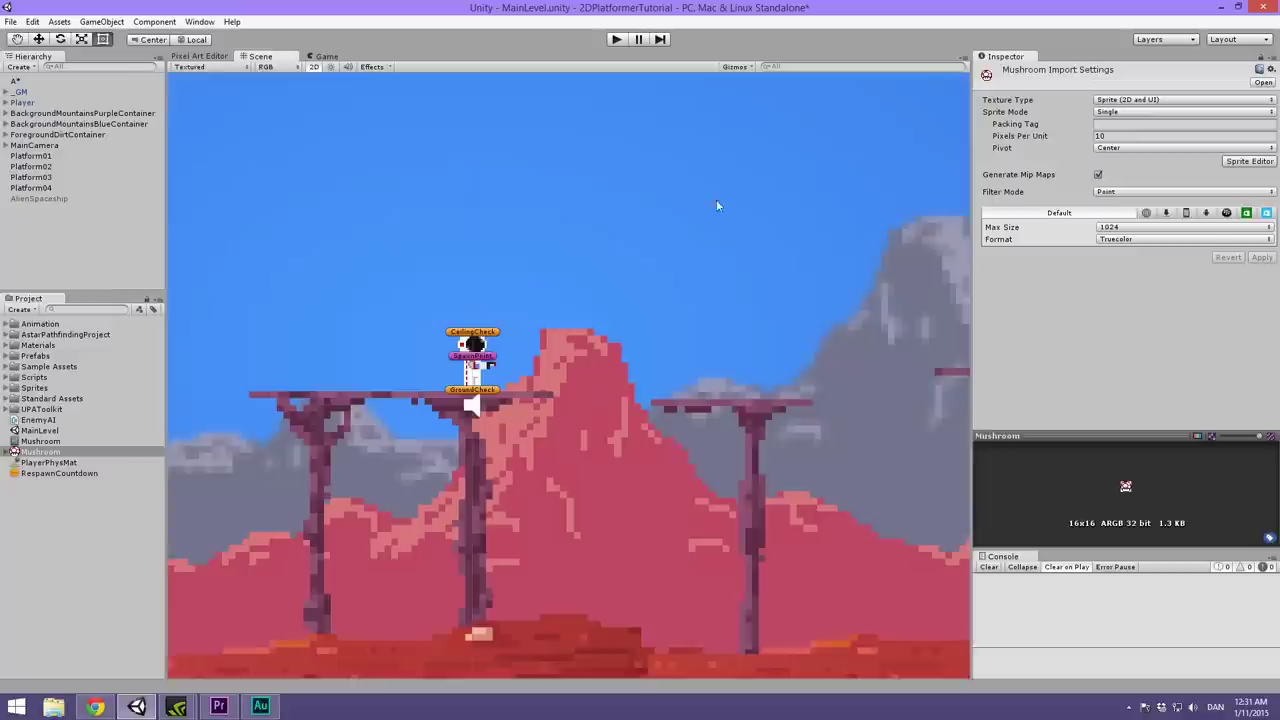
{"action": "scroll", "coordinate": [600, 200], "scroll_direction": "up", "scroll_amount": 3}
{"action": "scroll", "coordinate": [582, 328], "scroll_direction": "up", "scroll_amount": 3}
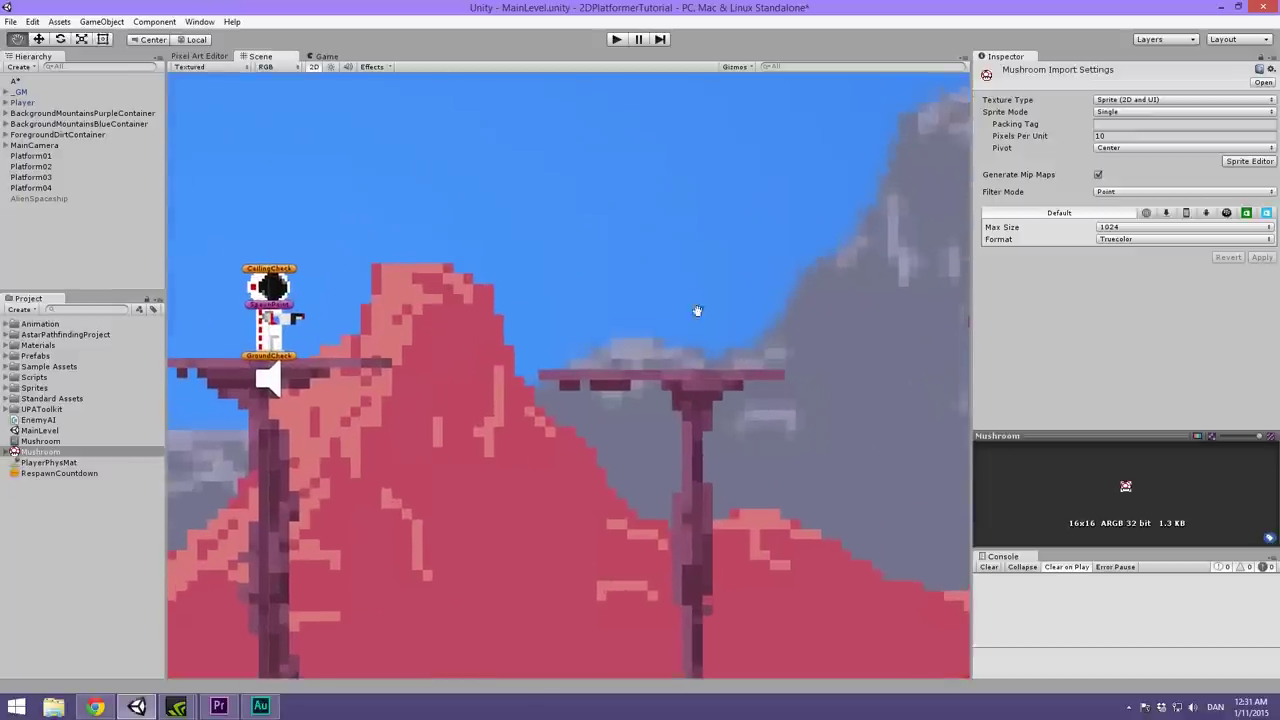
{"action": "left_click_drag", "start_coordinate": [698, 311], "coordinate": [696, 360]}
{"action": "scroll", "coordinate": [650, 331], "scroll_direction": "up", "scroll_amount": 2}
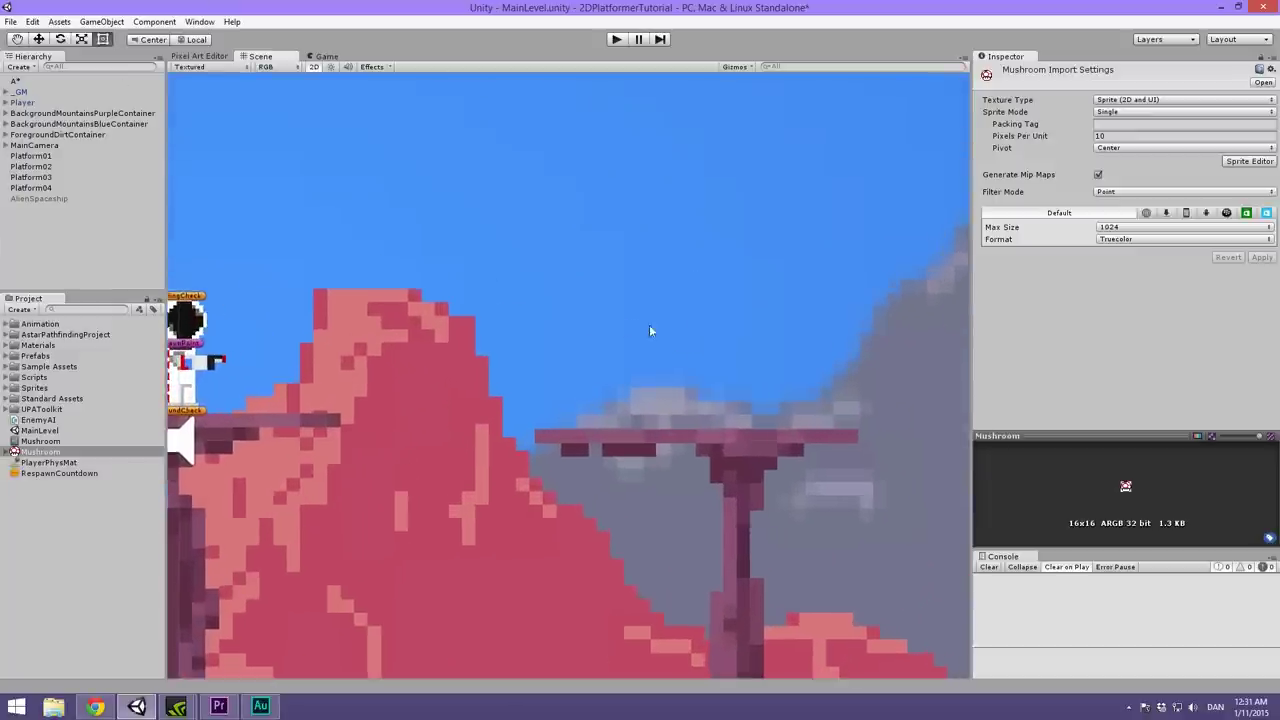
{"action": "middle_click_drag", "start_coordinate": [649, 331], "coordinate": [571, 324]}
{"action": "middle_click_drag", "start_coordinate": [689, 286], "coordinate": [663, 343]}
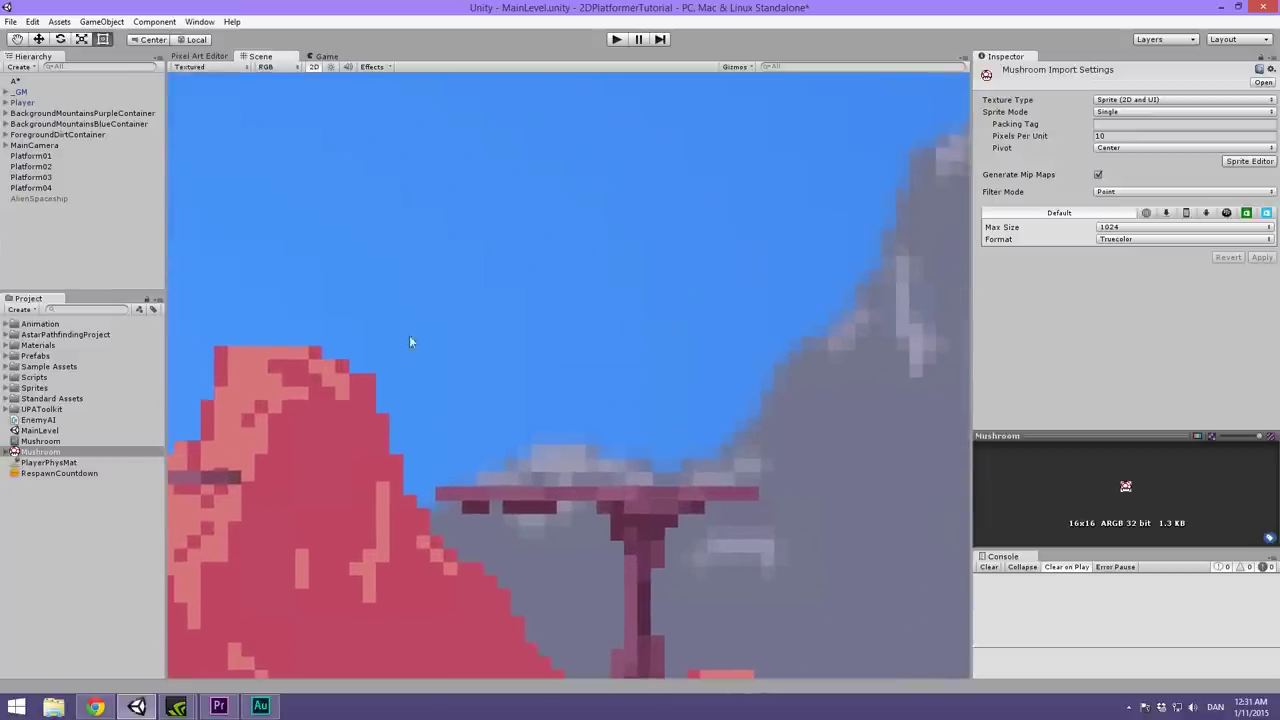
{"action": "left_click_drag", "start_coordinate": [55, 455], "coordinate": [600, 346]}
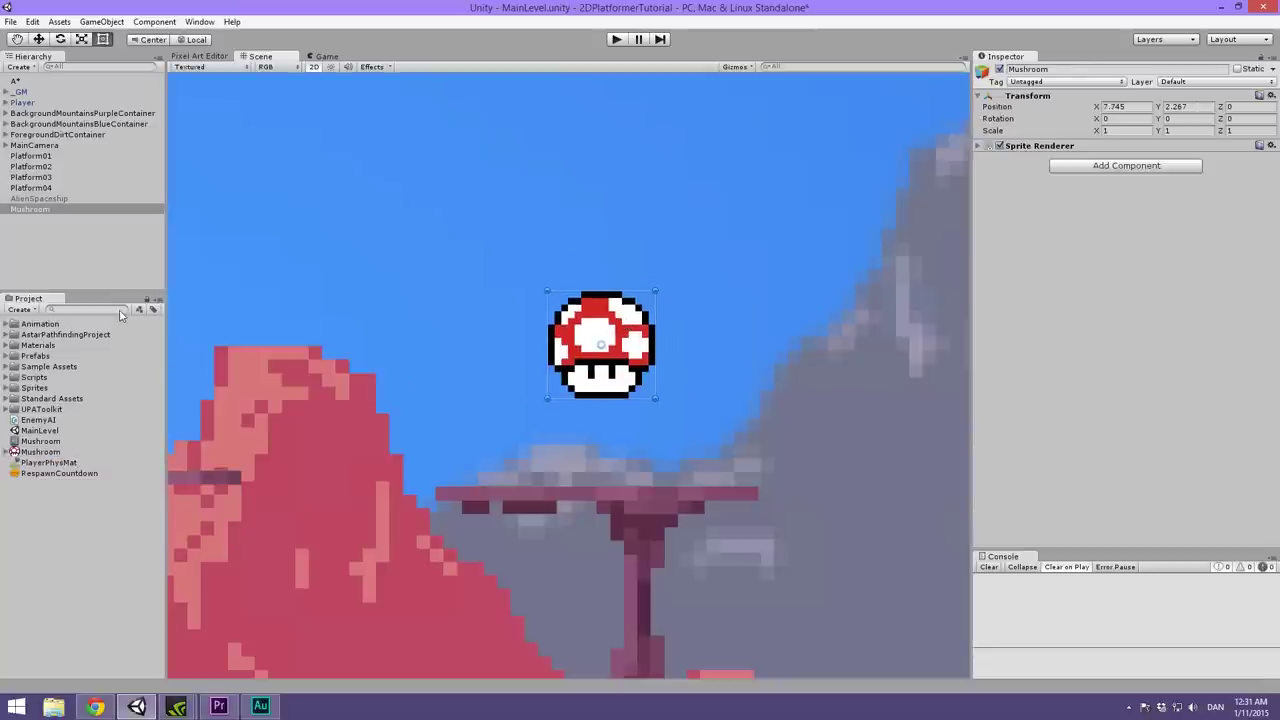
Add a Rigidbody 2D and a Circle Collider 2D to the Mushroom object.
{"action": "left_click", "coordinate": [1157, 166]}
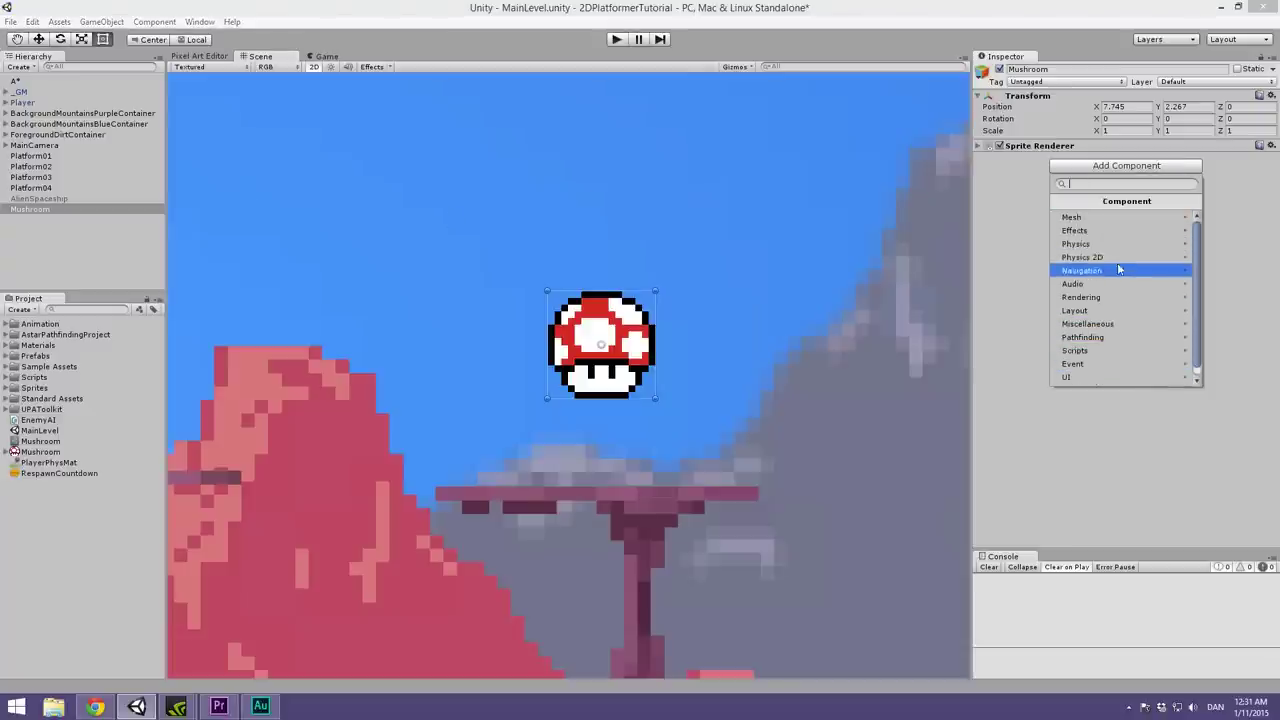
{"action": "left_click", "coordinate": [1110, 248]}
{"action": "left_click", "coordinate": [1104, 217]}
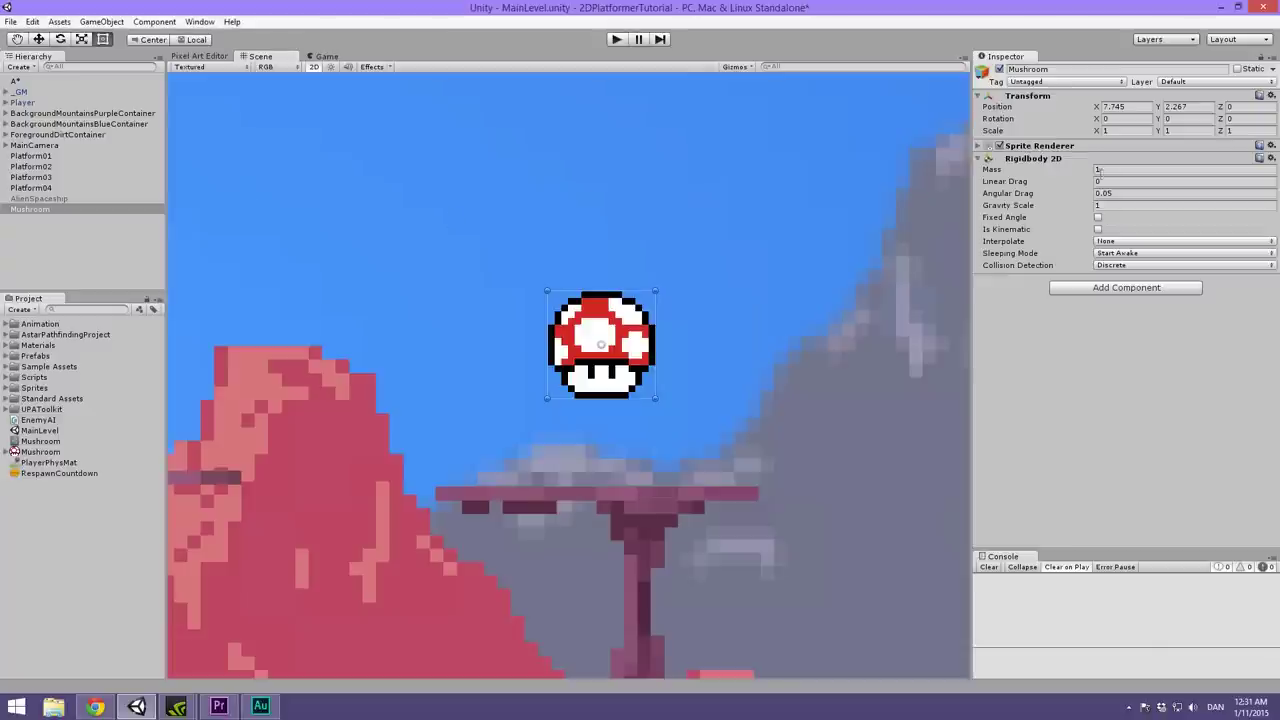
{"action": "left_click", "coordinate": [1112, 288]}
{"action": "left_click", "coordinate": [1115, 381]}
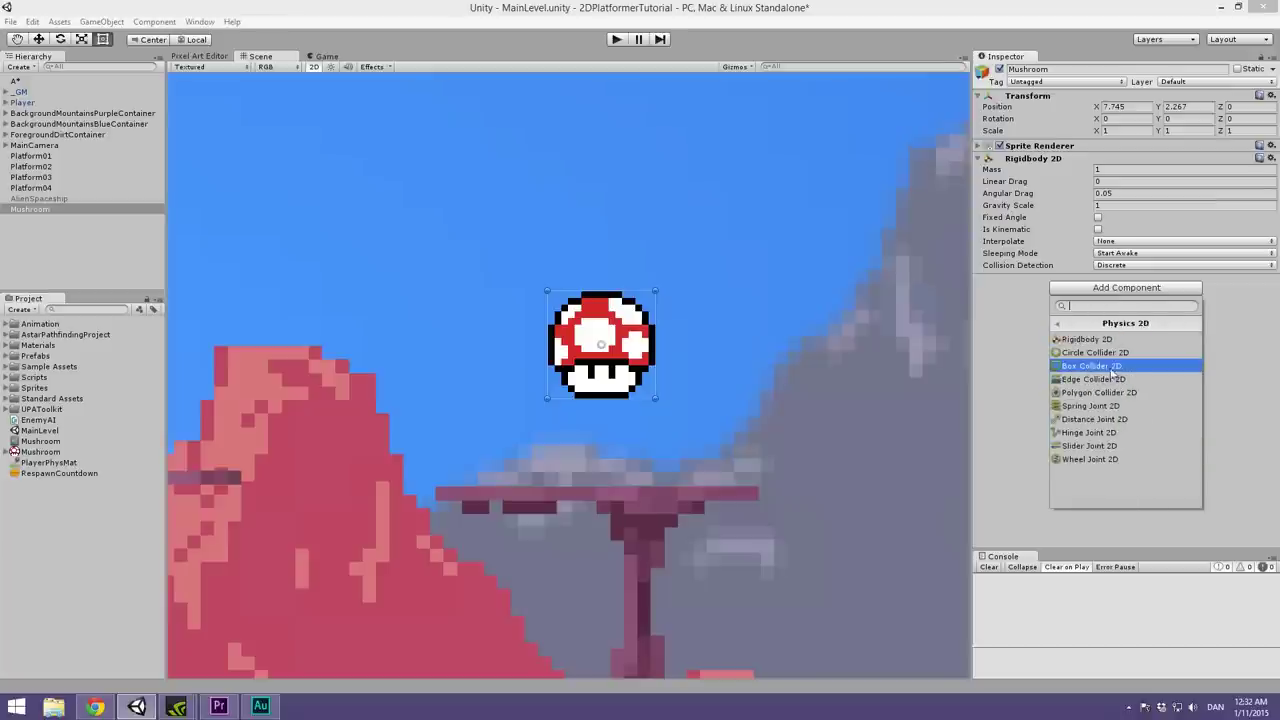
{"action": "left_click", "coordinate": [1115, 356]}
Play-test the level by moving the player towards the mushroom and shooting it, and stop the game.
{"action": "key", "text": "ctrl+p"}
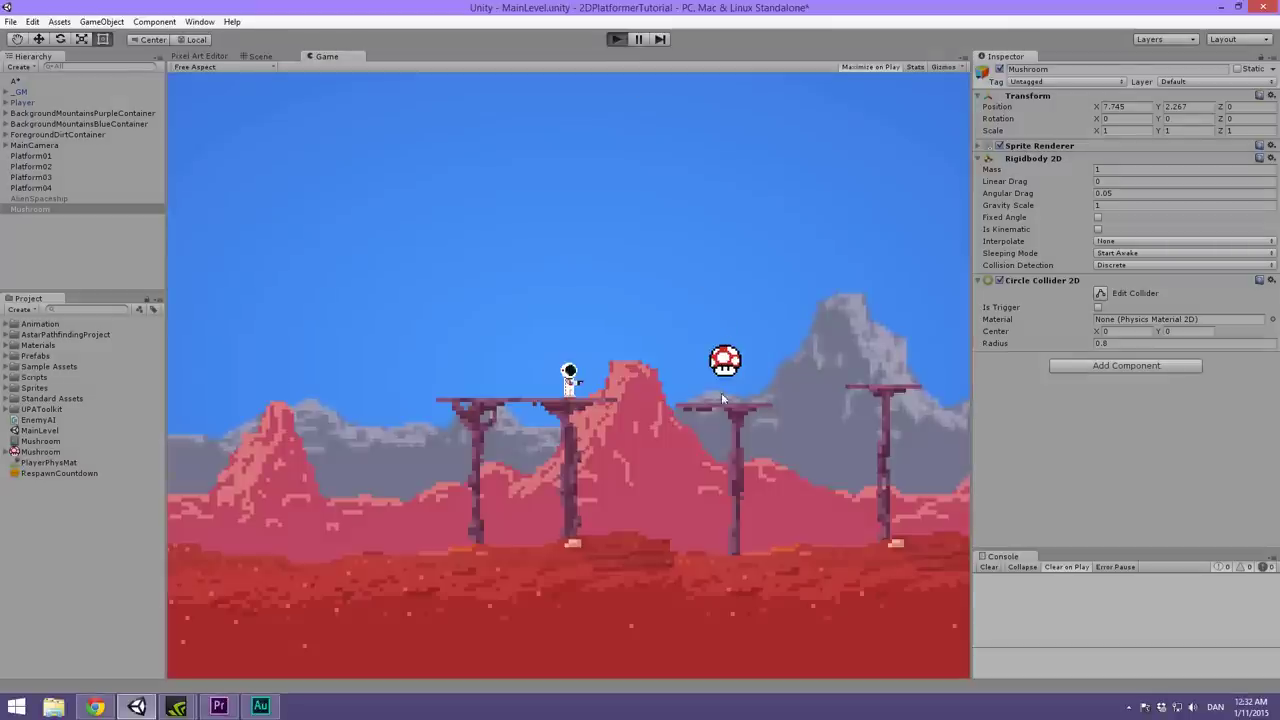
{"action": "key", "text": "Right"}
{"action": "key", "text": "space"}
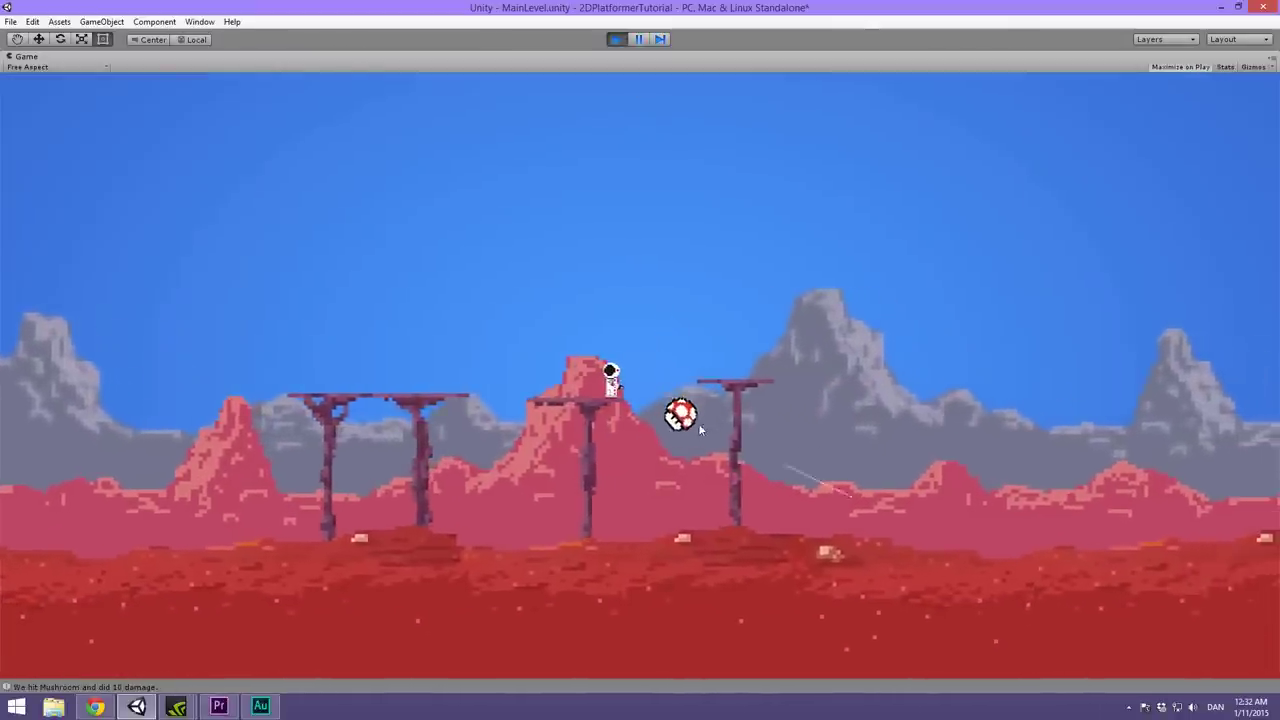
{"action": "key", "text": "ctrl+p"}
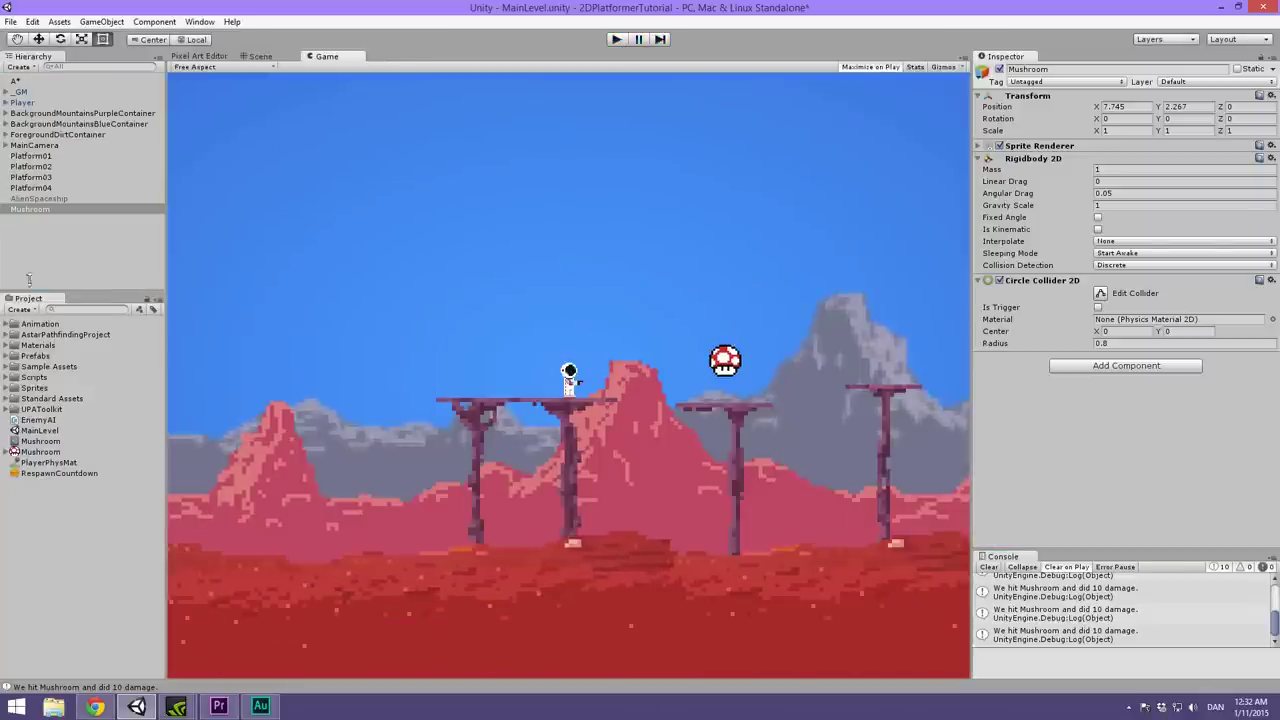
Paint a one-pixel-wide blue ring around the inside edge of the mushroom cap's central white spot.
{"action": "left_click", "coordinate": [210, 57]}
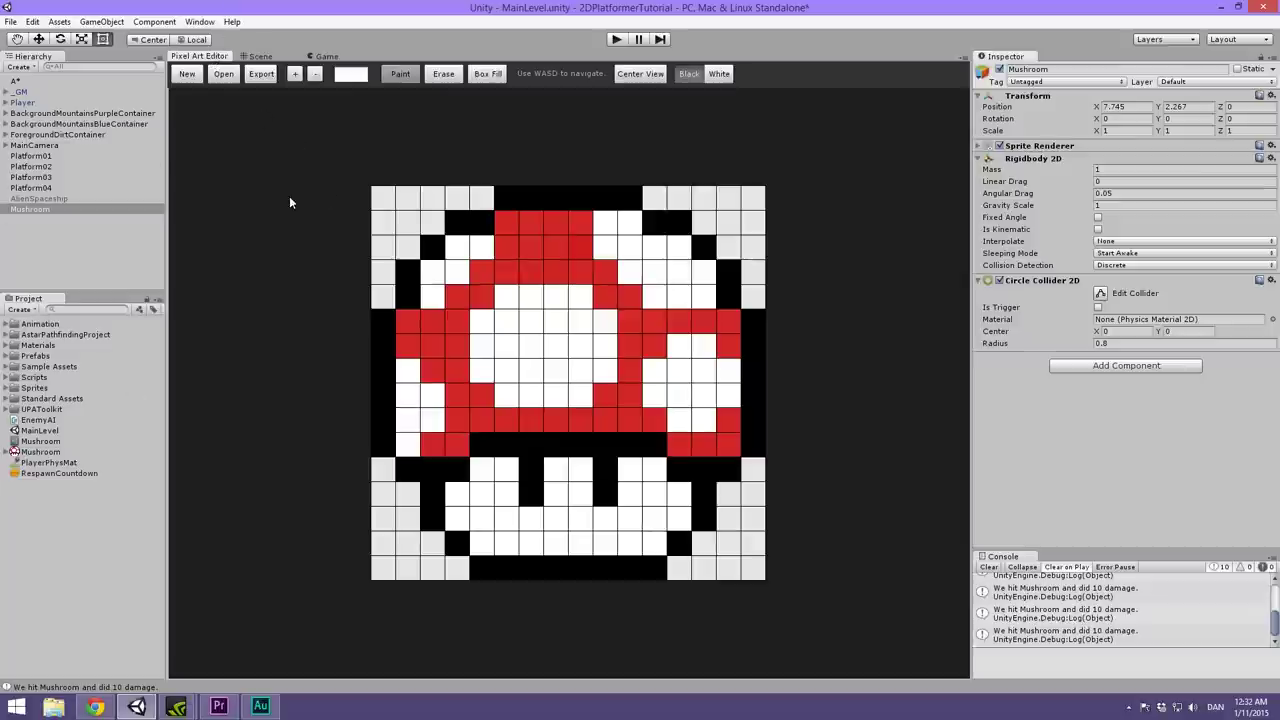
{"action": "left_click", "coordinate": [350, 74]}
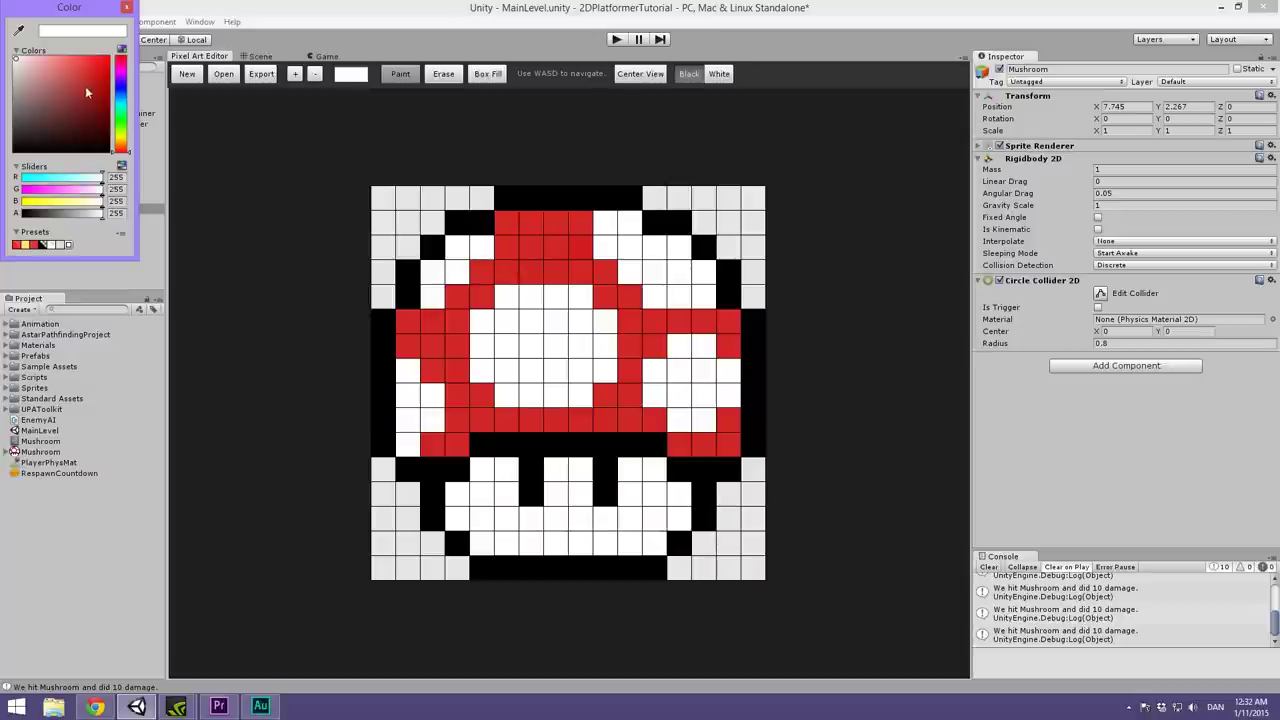
{"action": "left_click_drag", "start_coordinate": [98, 124], "coordinate": [120, 84]}
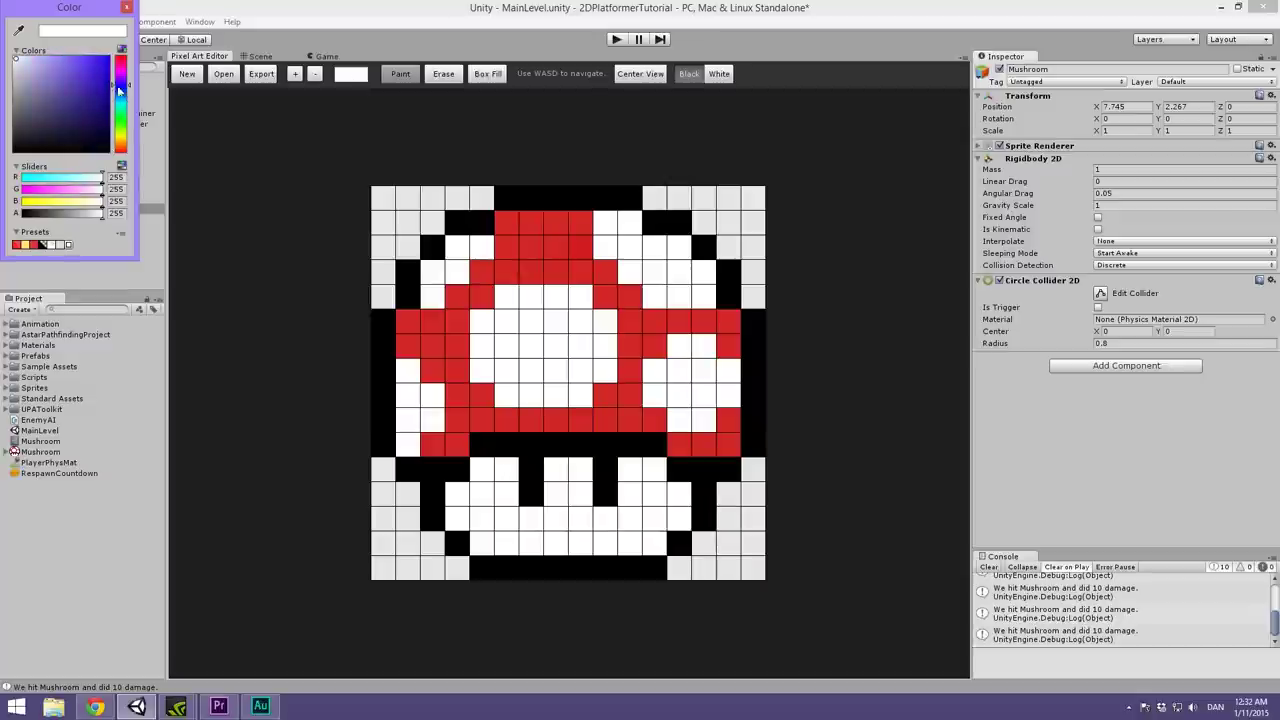
{"action": "mouse_move", "coordinate": [507, 297]}
{"action": "left_mouse_down"}
{"action": "mouse_move", "coordinate": [577, 307]}
{"action": "mouse_move", "coordinate": [577, 328]}
{"action": "mouse_move", "coordinate": [595, 329]}
{"action": "mouse_move", "coordinate": [591, 372]}
{"action": "mouse_move", "coordinate": [604, 371]}
{"action": "mouse_move", "coordinate": [562, 398]}
{"action": "mouse_move", "coordinate": [511, 395]}
{"action": "mouse_move", "coordinate": [507, 320]}
{"action": "left_mouse_up"}
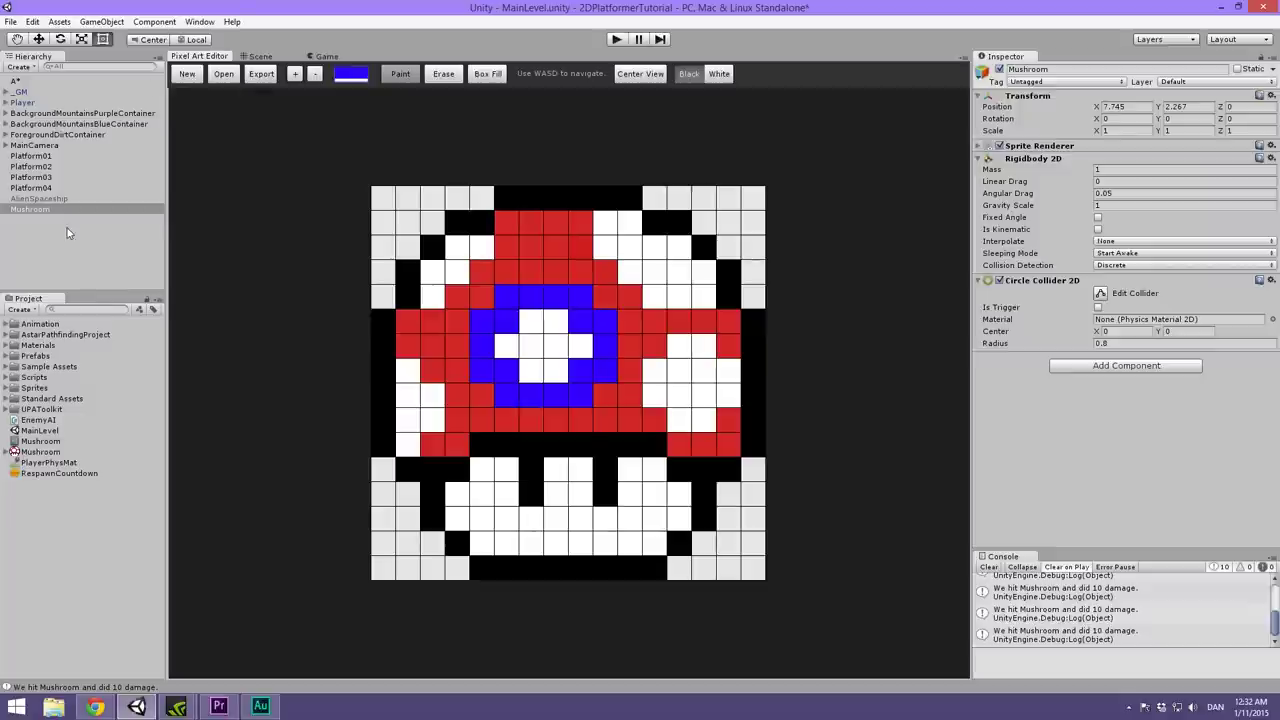
Export the edited Mushroom image as a PNG sprite to the Assets folder, replacing the existing Mushroom.PNG.
{"action": "left_click", "coordinate": [260, 77]}
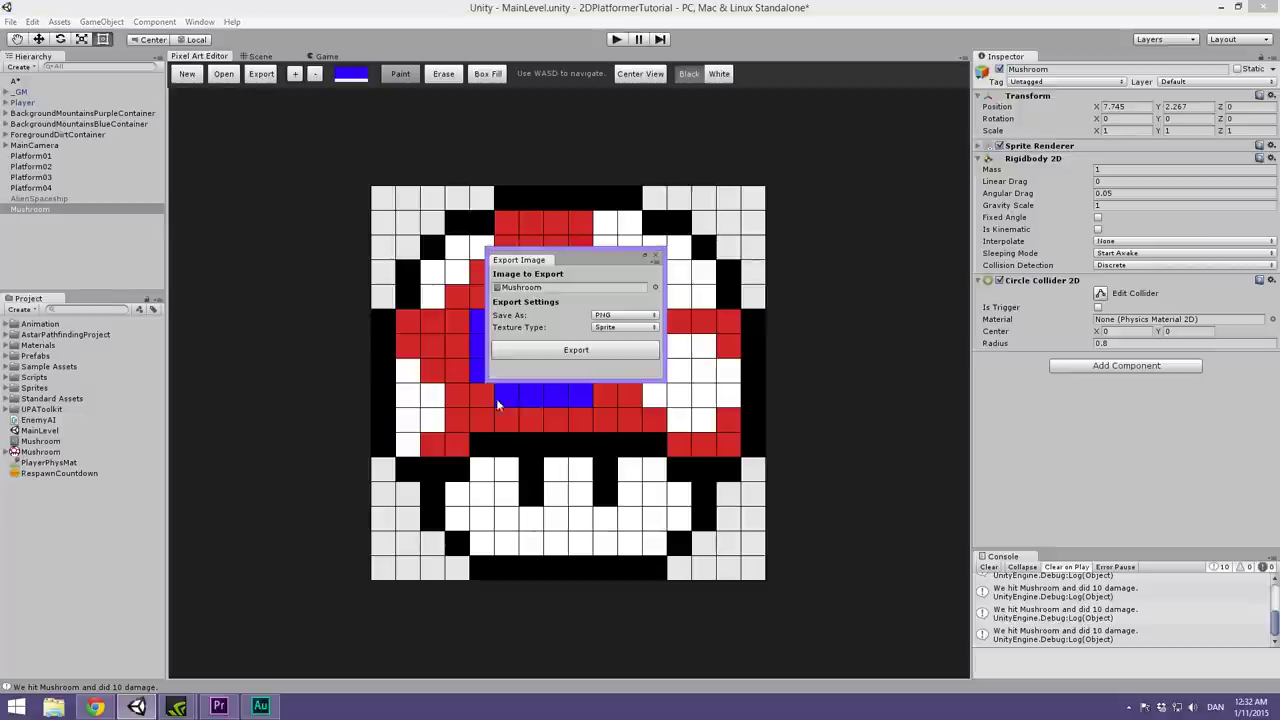
{"action": "left_click", "coordinate": [560, 350]}
{"action": "left_click", "coordinate": [818, 473]}
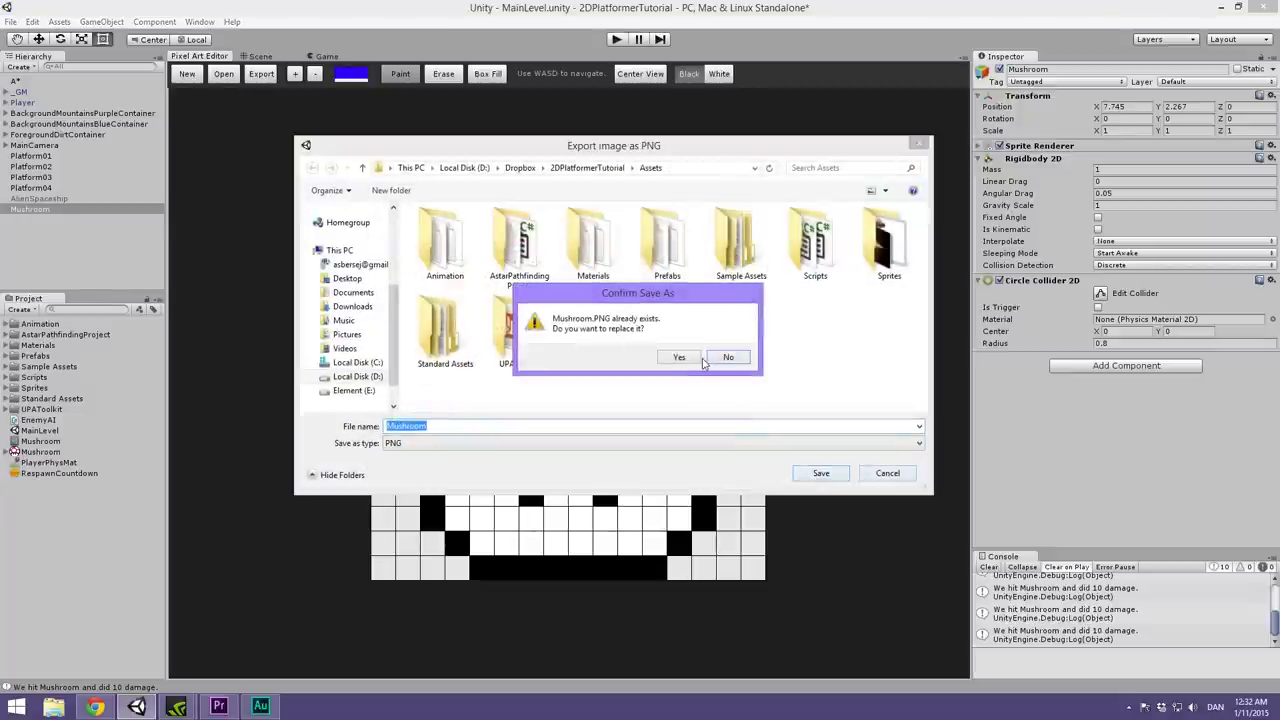
{"action": "left_click", "coordinate": [726, 357]}
Play-test the level with the updated mushroom in the scene, stop the game, and show the Mushroom sprite's import settings.
{"action": "left_click", "coordinate": [258, 58]}
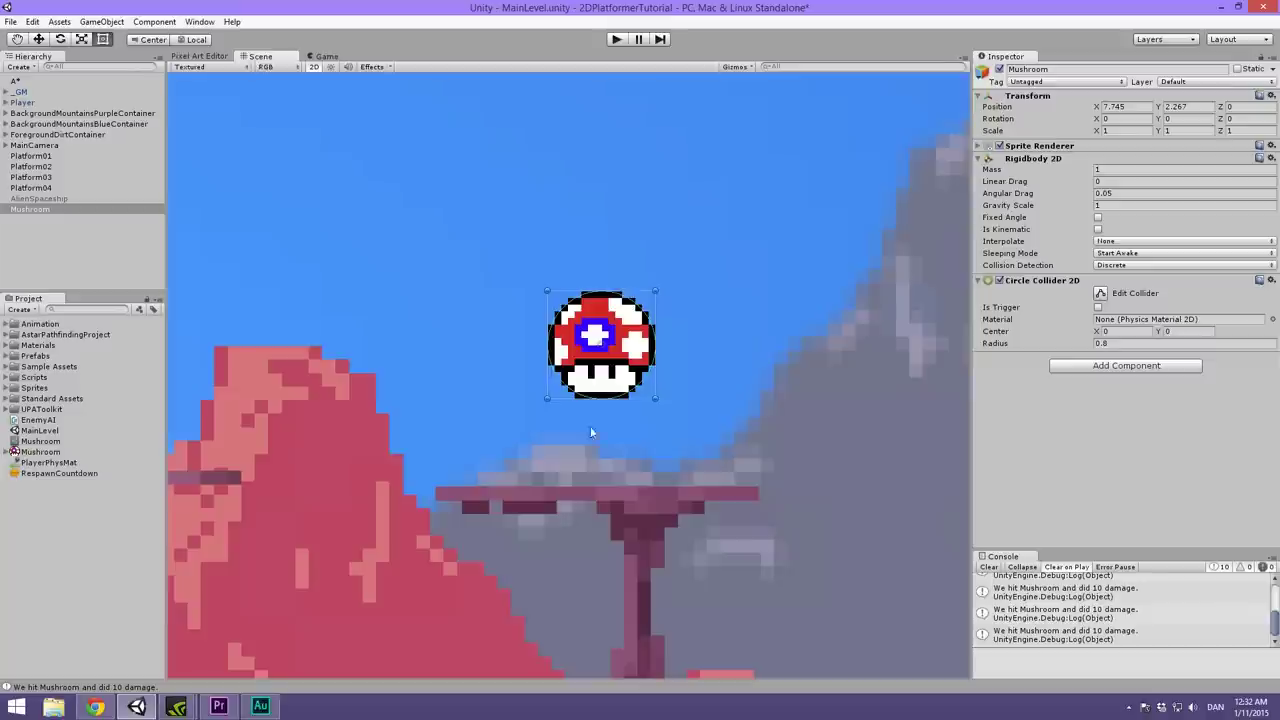
{"action": "left_click", "coordinate": [719, 266]}
{"action": "scroll", "coordinate": [723, 262], "scroll_direction": "down", "scroll_amount": 5}
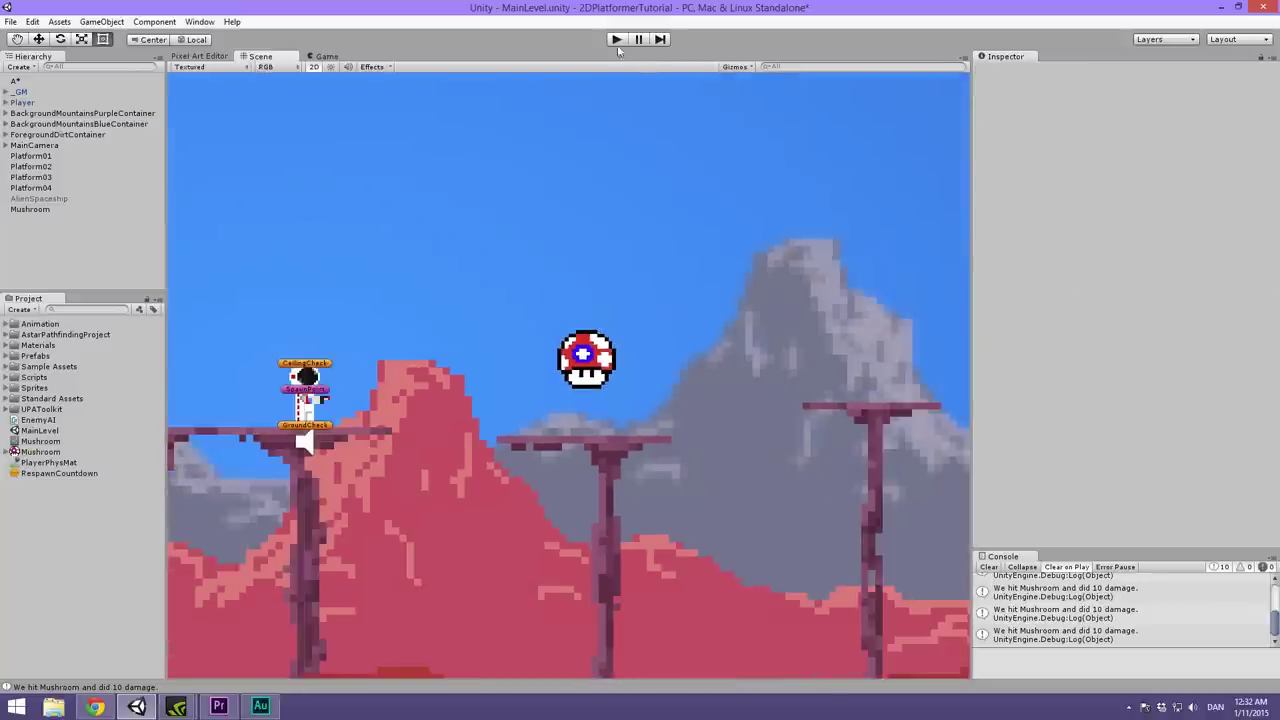
{"action": "left_click", "coordinate": [616, 40]}
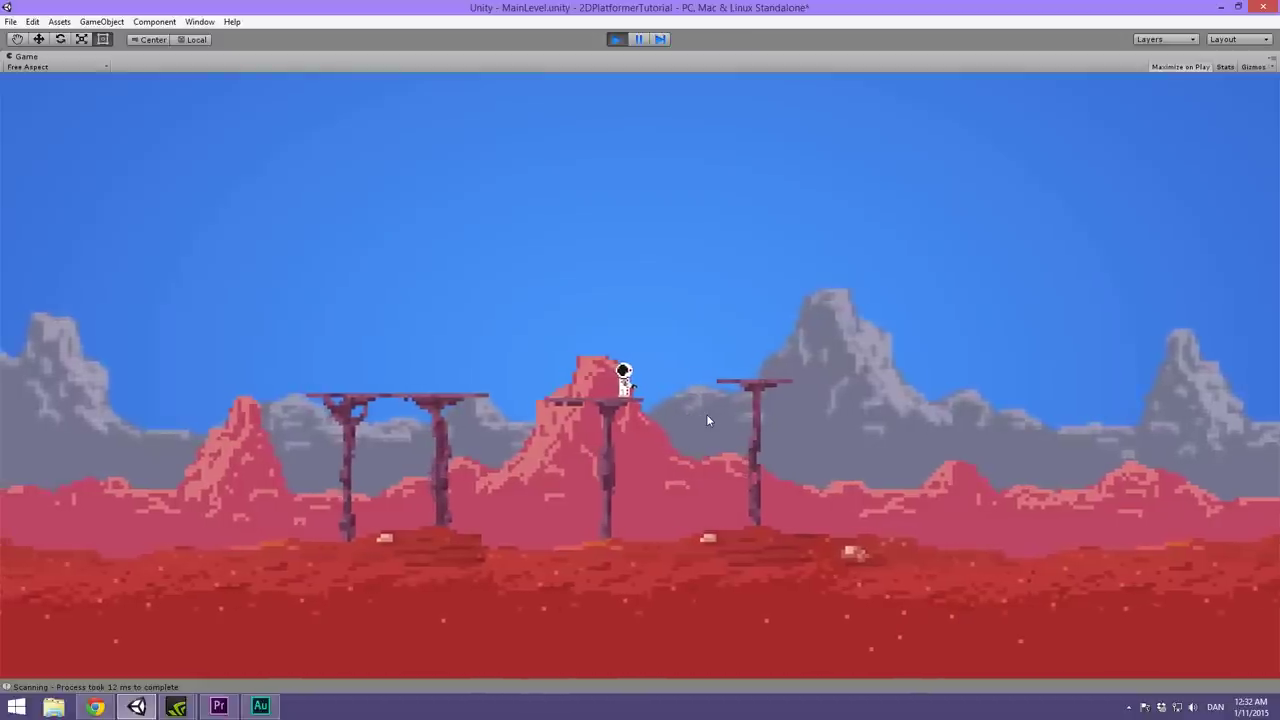
{"action": "key", "text": "ctrl+p"}
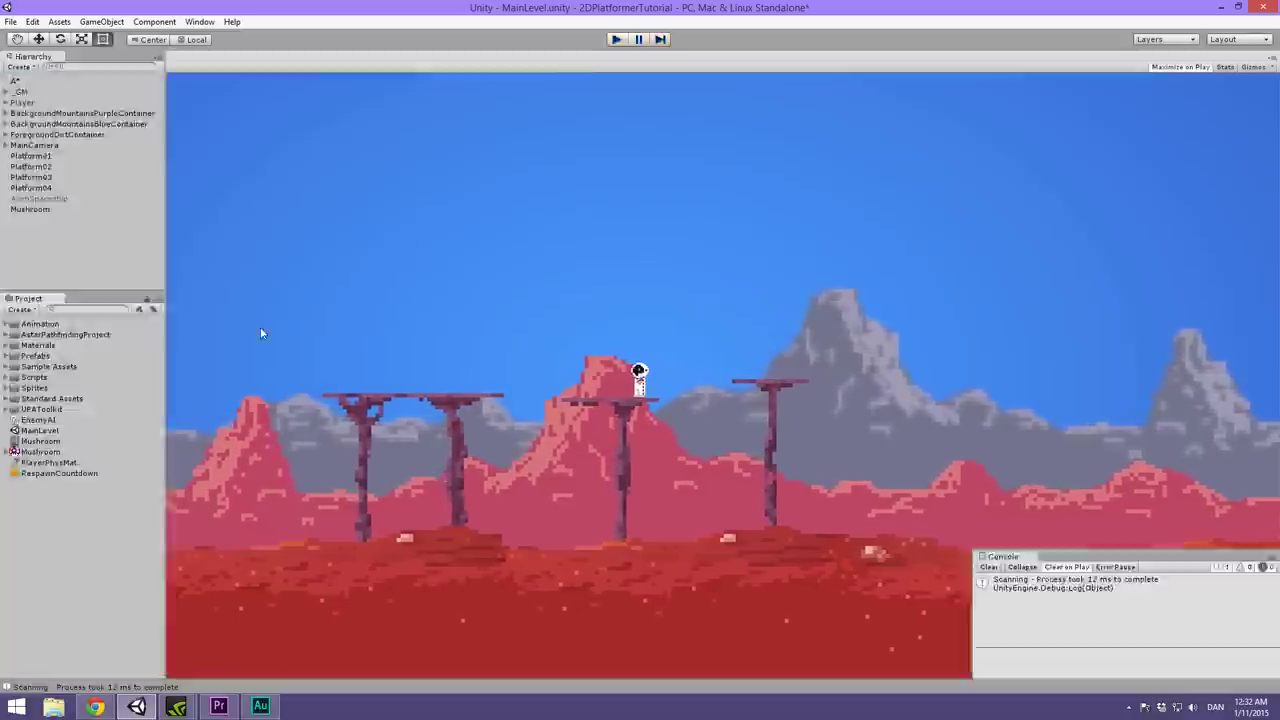
{"action": "left_click", "coordinate": [38, 452]}
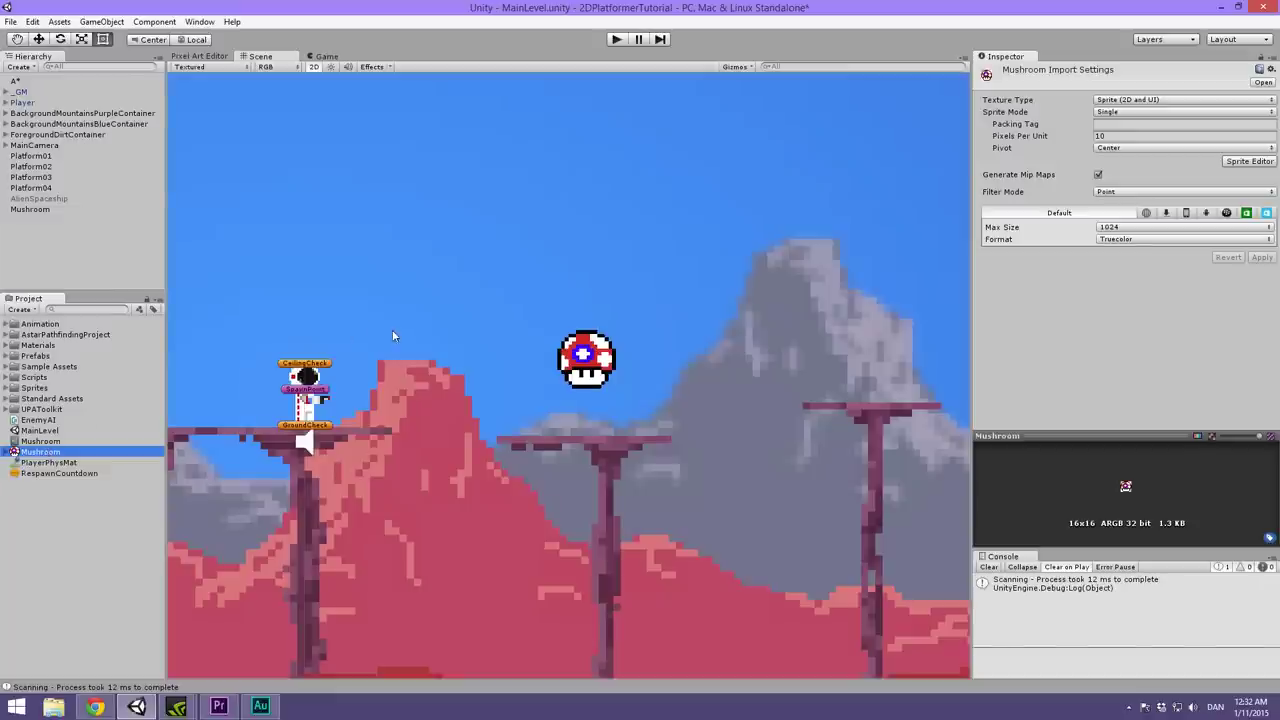
{"action": "middle_click_drag", "start_coordinate": [393, 331], "coordinate": [481, 317]}
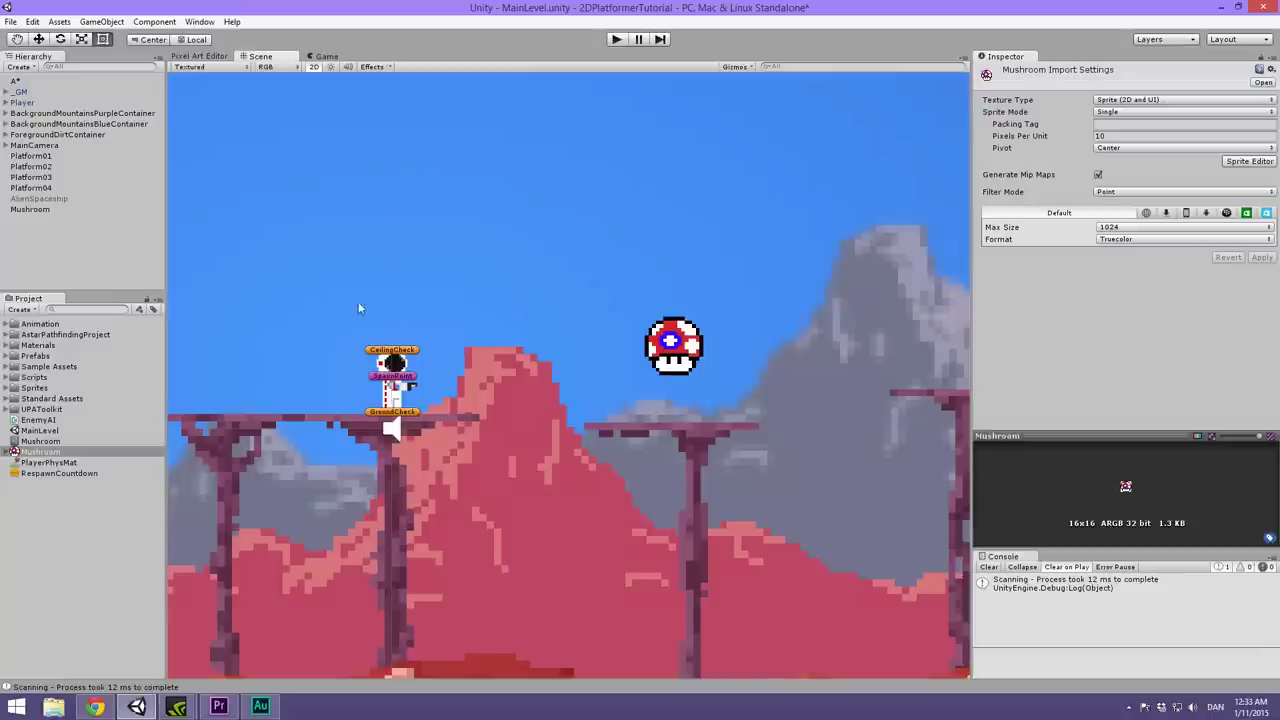
{"action": "middle_click_drag", "start_coordinate": [360, 306], "coordinate": [436, 318]}
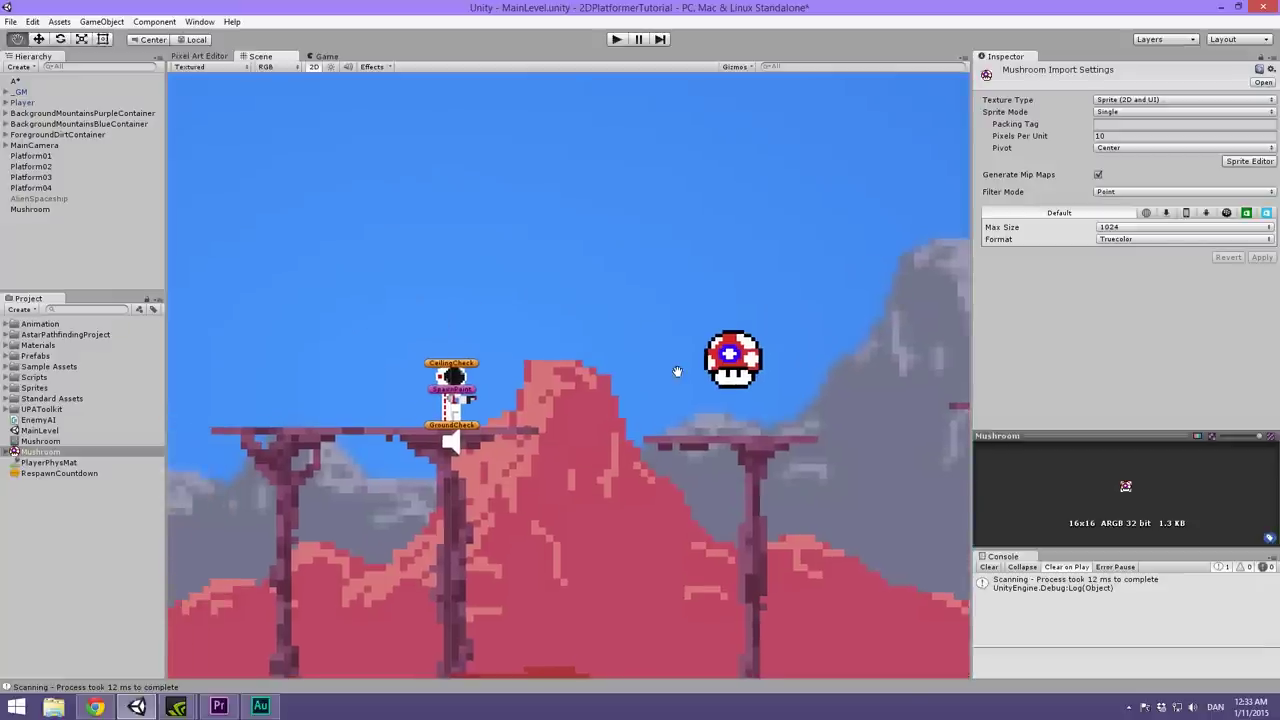
{"action": "scroll", "coordinate": [665, 408], "scroll_direction": "down", "scroll_amount": 5}
{"action": "scroll", "coordinate": [644, 400], "scroll_direction": "down", "scroll_amount": 3}
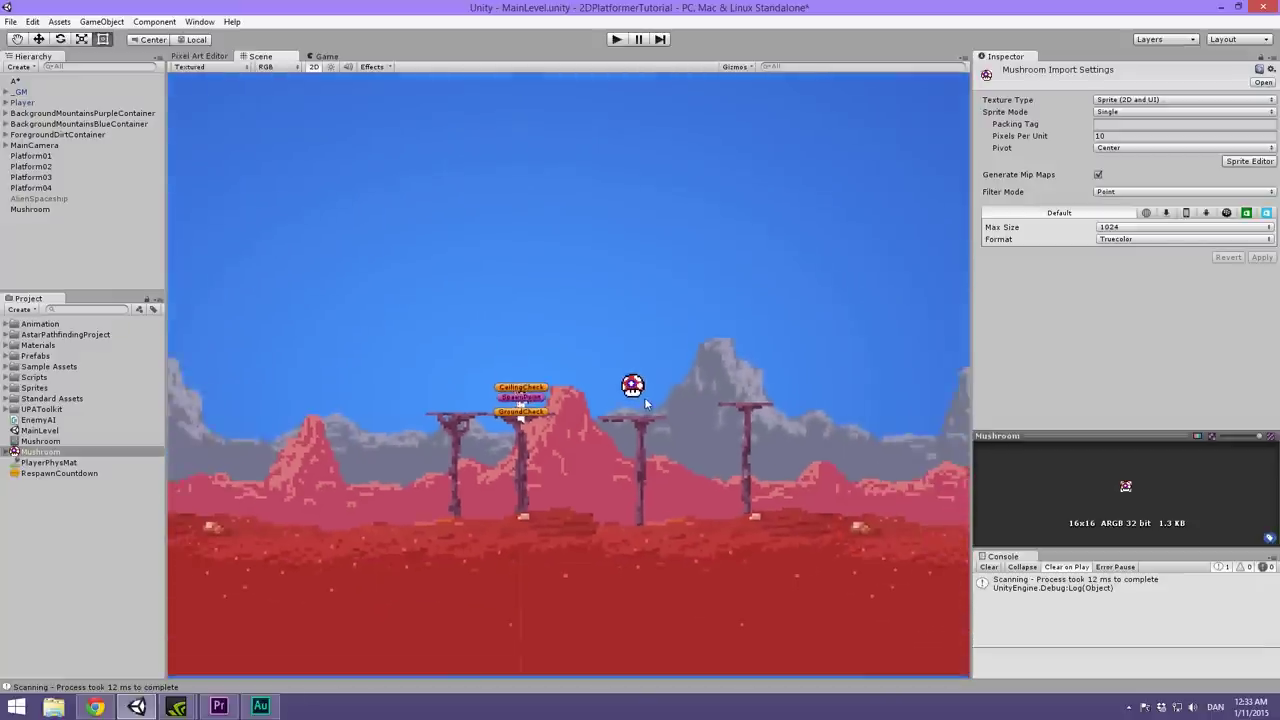
{"action": "scroll", "coordinate": [636, 396], "scroll_direction": "up", "scroll_amount": 5}
{"action": "scroll", "coordinate": [625, 401], "scroll_direction": "up", "scroll_amount": 2}
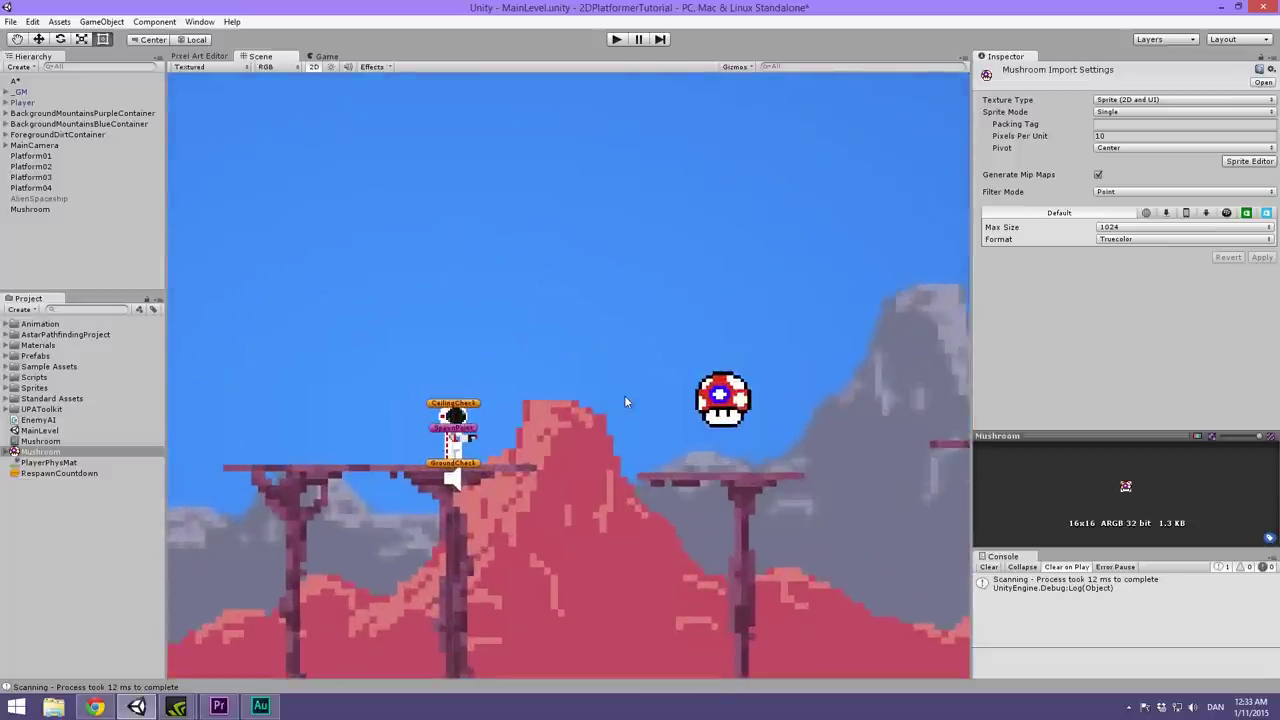
{"action": "middle_click_drag", "start_coordinate": [580, 391], "coordinate": [595, 356]}
{"action": "scroll", "coordinate": [500, 366], "scroll_direction": "up", "scroll_amount": 2}
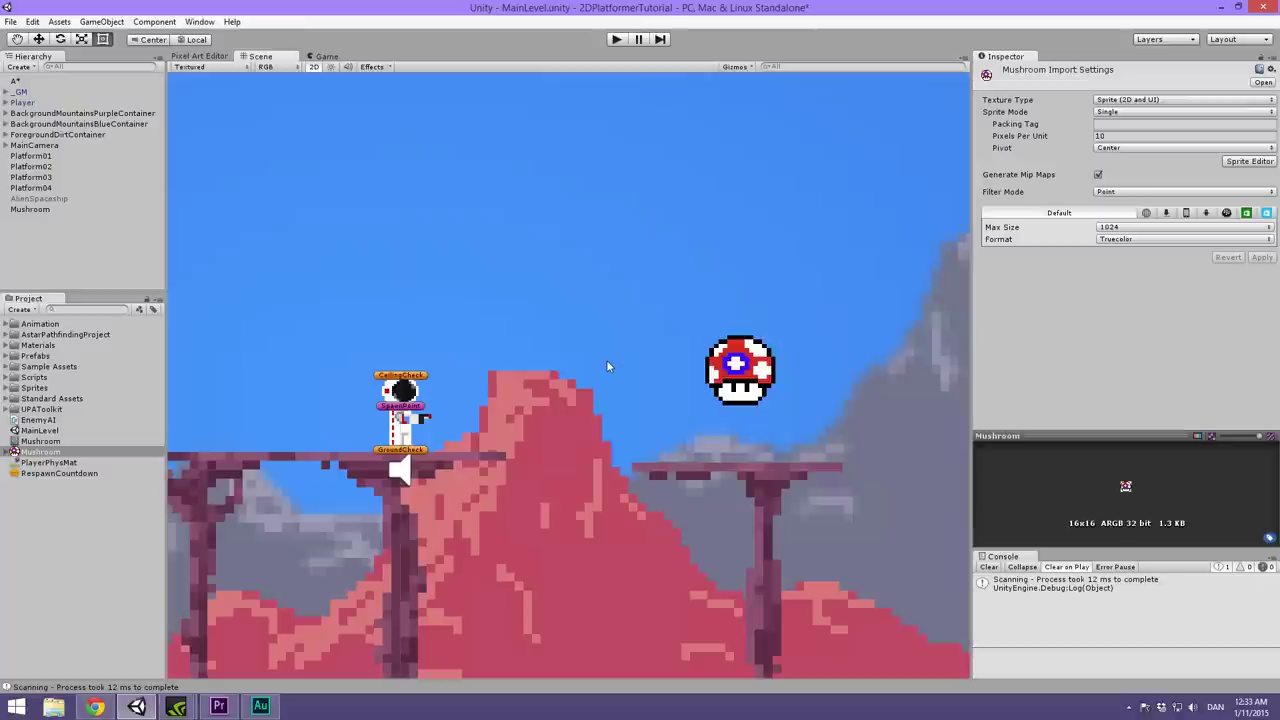
{"action": "middle_click_drag", "start_coordinate": [606, 366], "coordinate": [607, 401]}
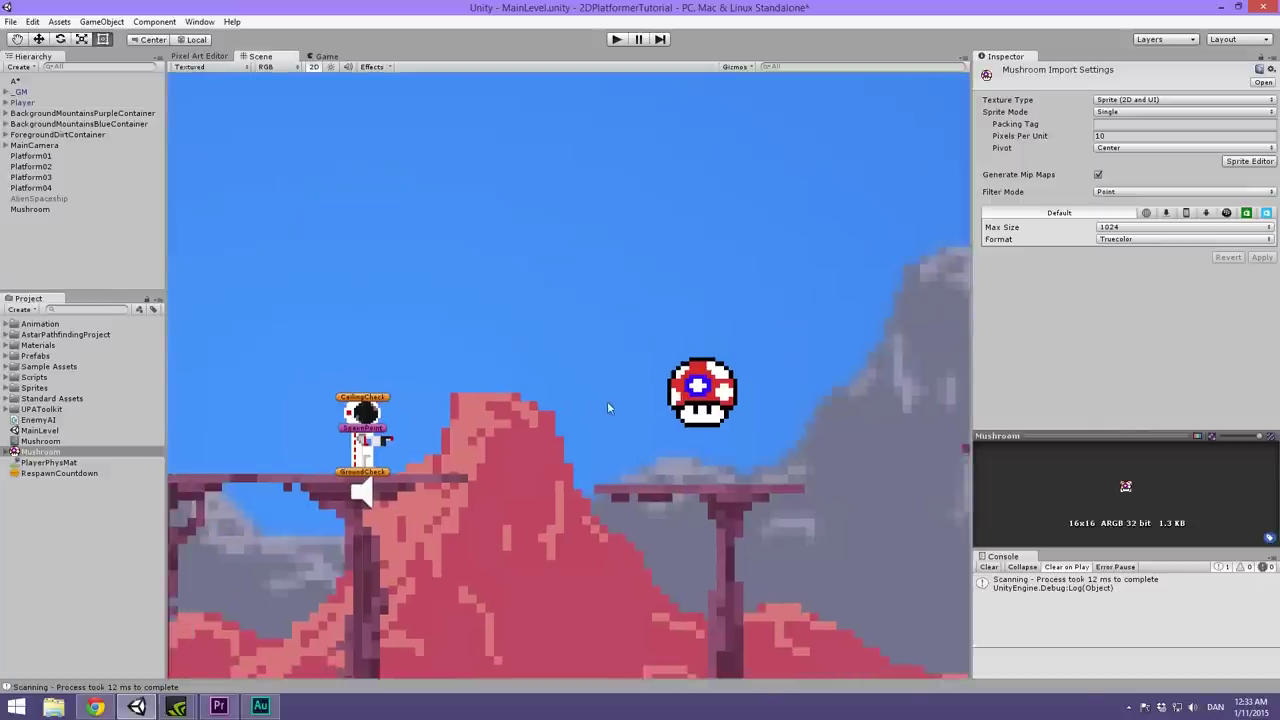
{"action": "scroll", "coordinate": [530, 380], "scroll_direction": "down", "scroll_amount": 2}
{"action": "middle_click_drag", "start_coordinate": [528, 374], "coordinate": [578, 374]}
{"action": "scroll", "coordinate": [578, 375], "scroll_direction": "down", "scroll_amount": 3}
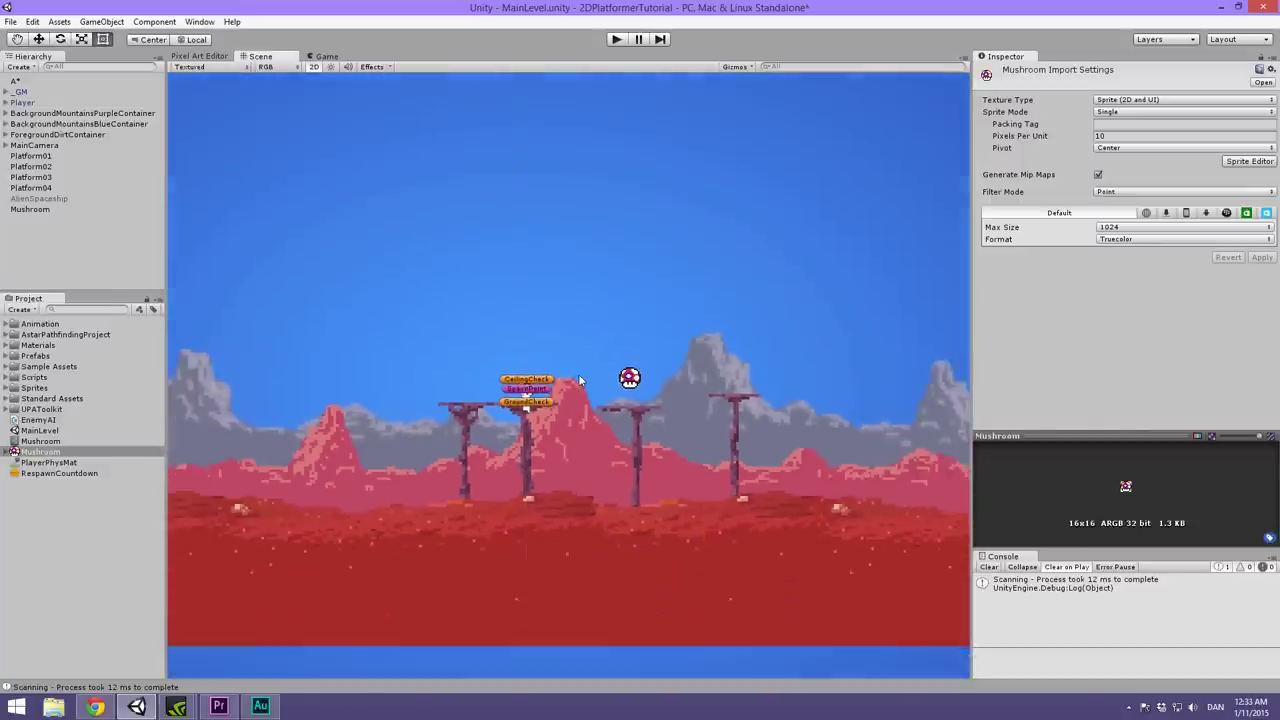
{"action": "scroll", "coordinate": [580, 375], "scroll_direction": "up", "scroll_amount": 2}
{"action": "scroll", "coordinate": [611, 376], "scroll_direction": "up", "scroll_amount": 4}
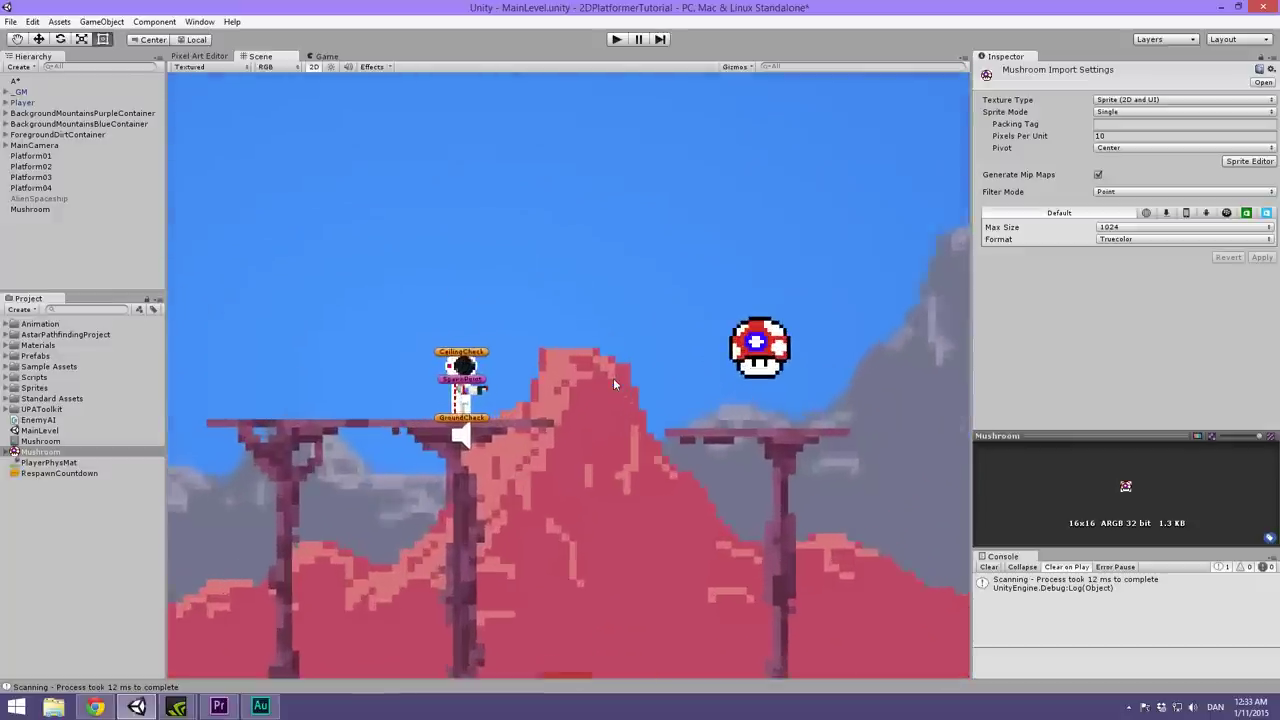